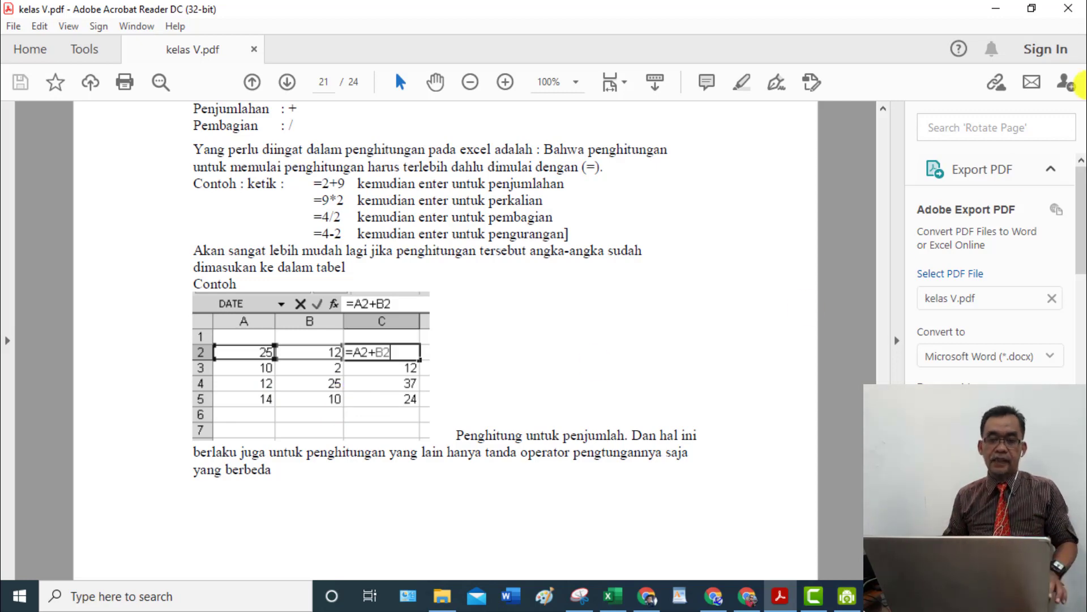
Minimize the kelas V.pdf window and switch to the blank Book1 workbook in Excel
{"action": "left_click", "coordinate": [996, 9]}
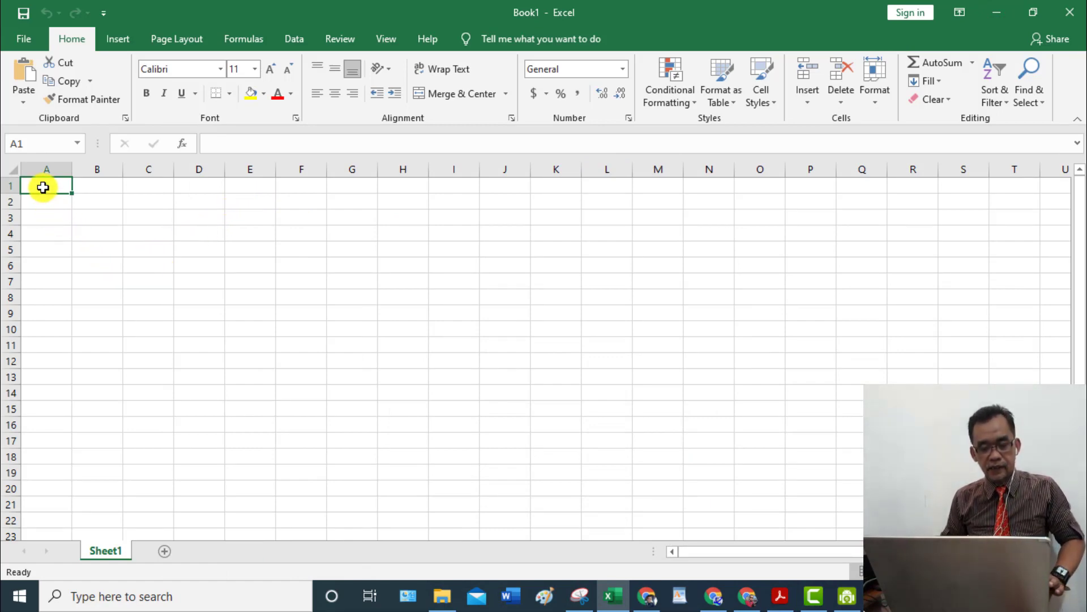
{"action": "left_click_drag", "start_coordinate": [45, 187], "coordinate": [264, 367]}
{"action": "left_click", "coordinate": [321, 391]}
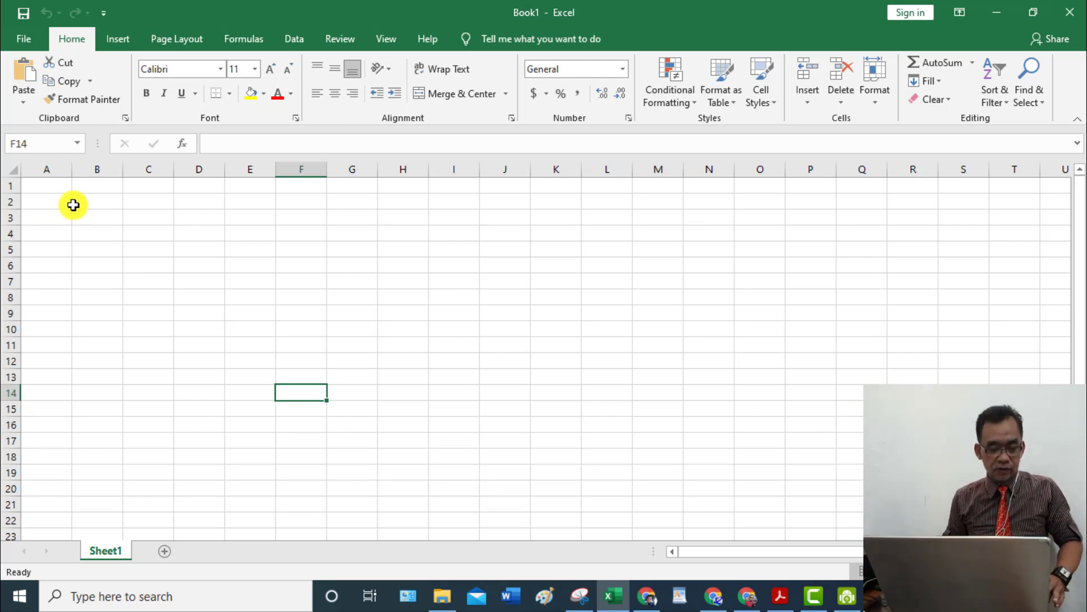
Enter 25 in A1 and 51 in B1, and 78 in A2 and 10 in B2
{"action": "left_click", "coordinate": [41, 191]}
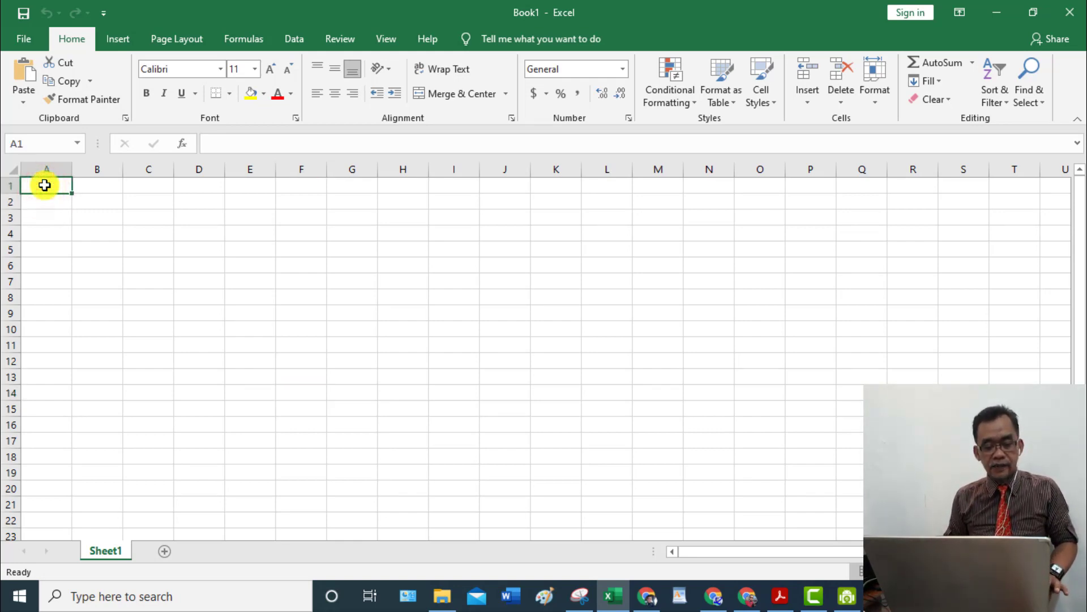
{"action": "type", "text": "25"}
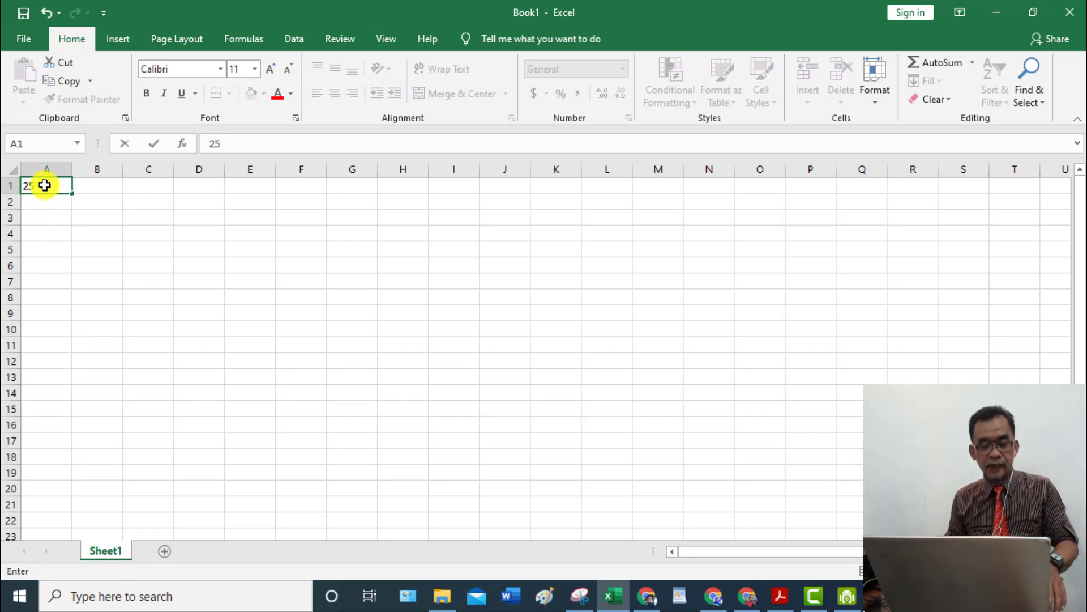
{"action": "key", "text": "Tab"}
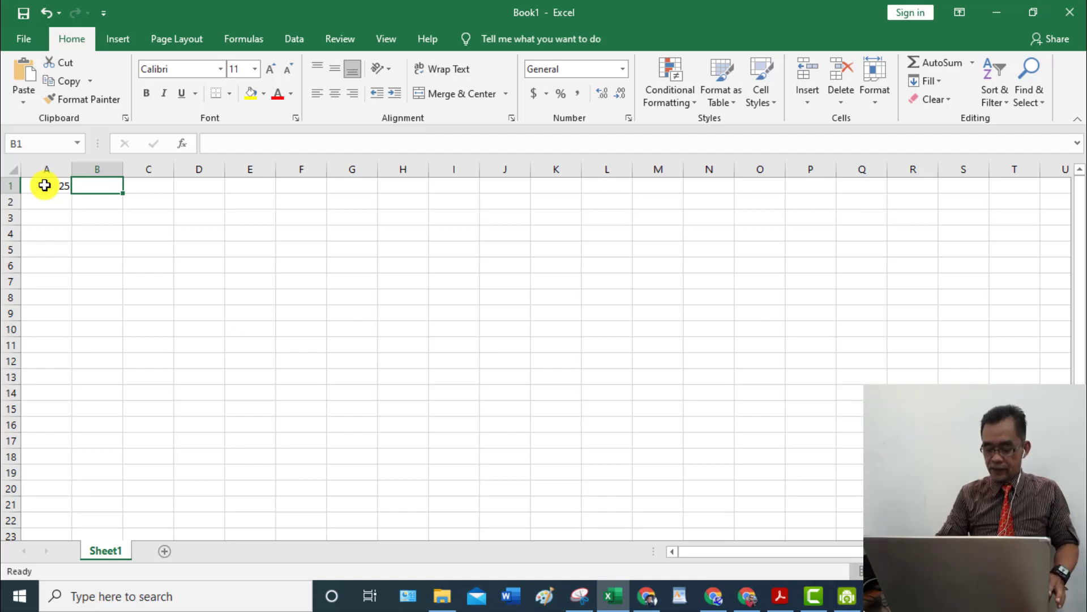
{"action": "type", "text": "51"}
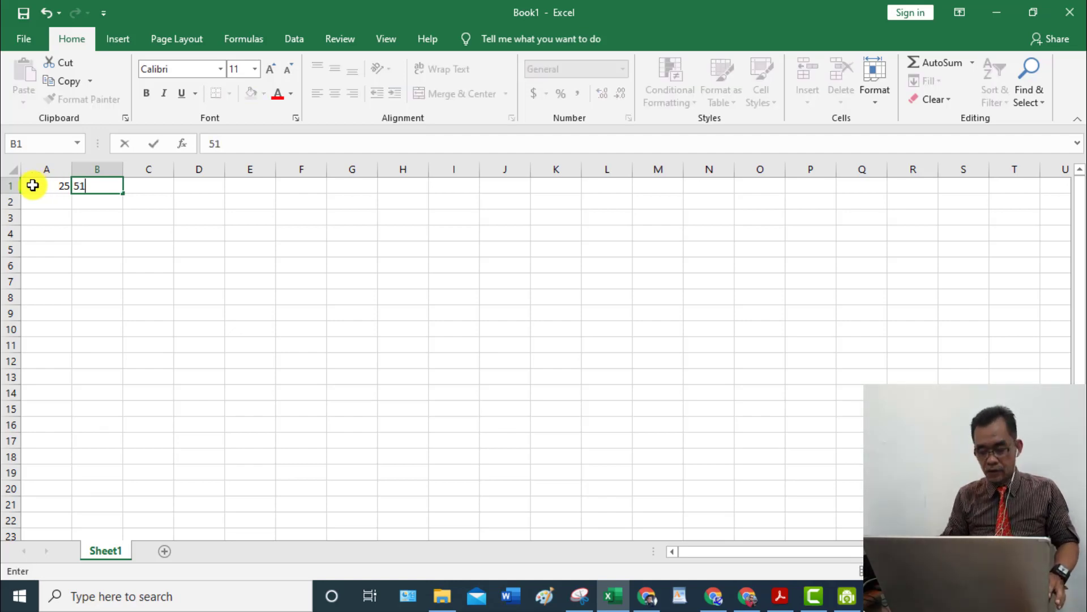
{"action": "key", "text": "Return"}
{"action": "type", "text": "78"}
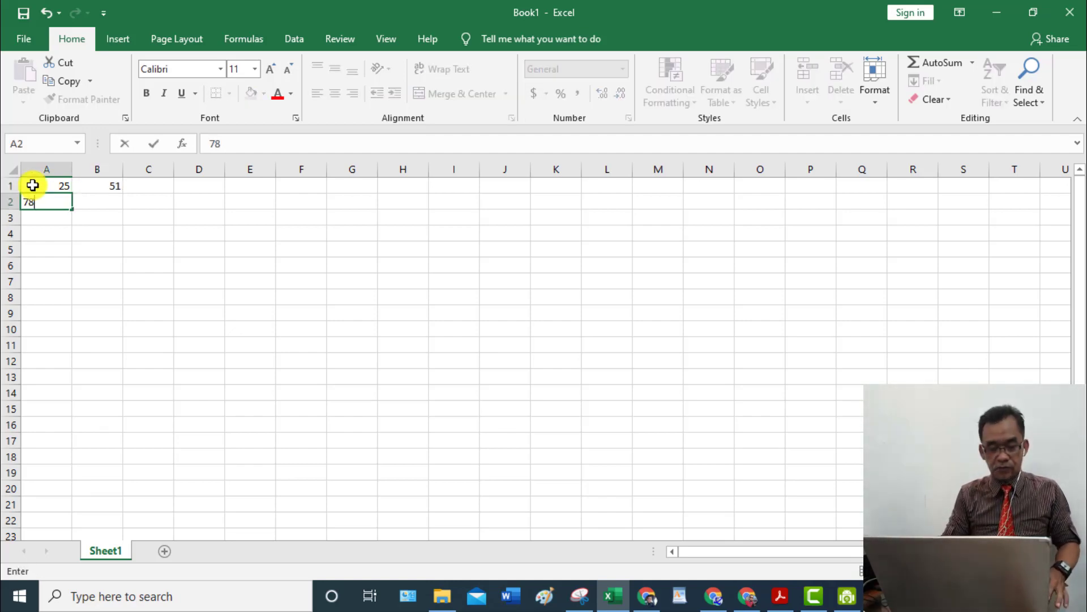
{"action": "key", "text": "Tab"}
{"action": "type", "text": "10"}
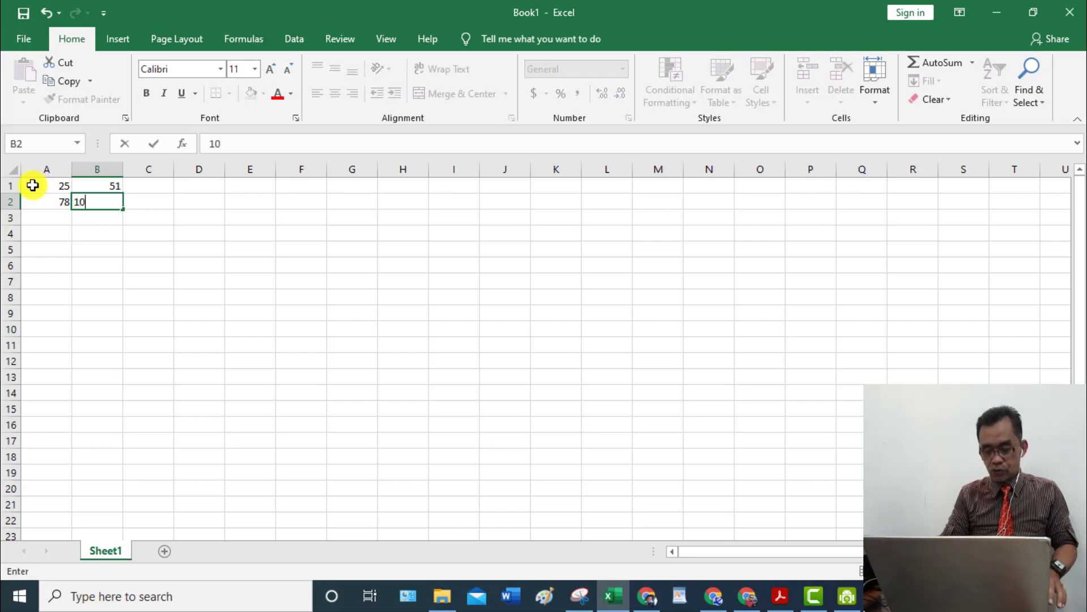
{"action": "key", "text": "Return"}
Enter 78 in A3 and 98 in B3, and 14 in A4 and 61 in B4
{"action": "type", "text": "78"}
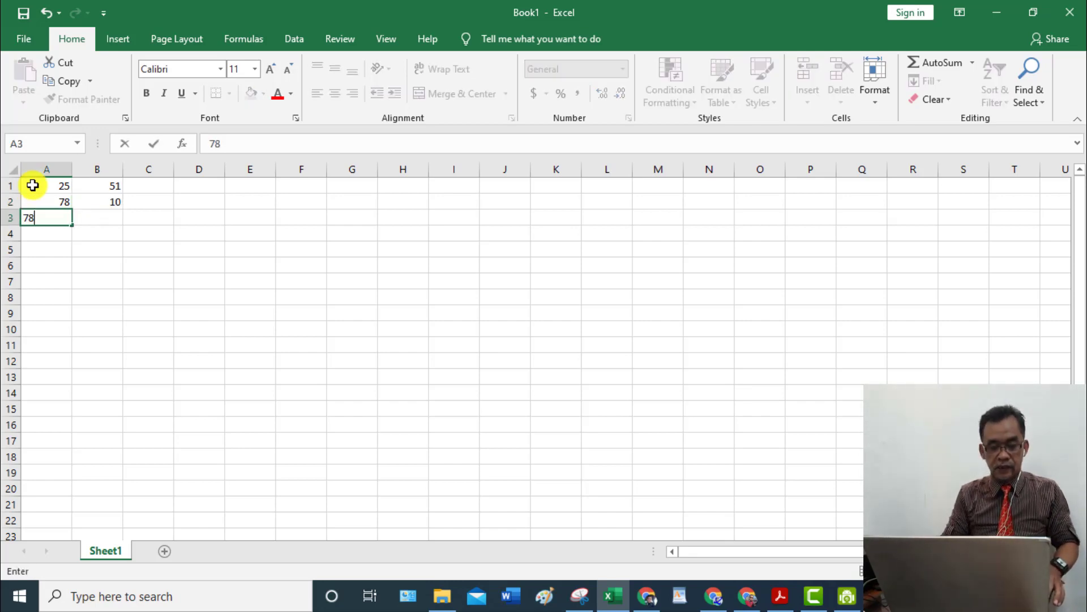
{"action": "key", "text": "Tab"}
{"action": "type", "text": "98"}
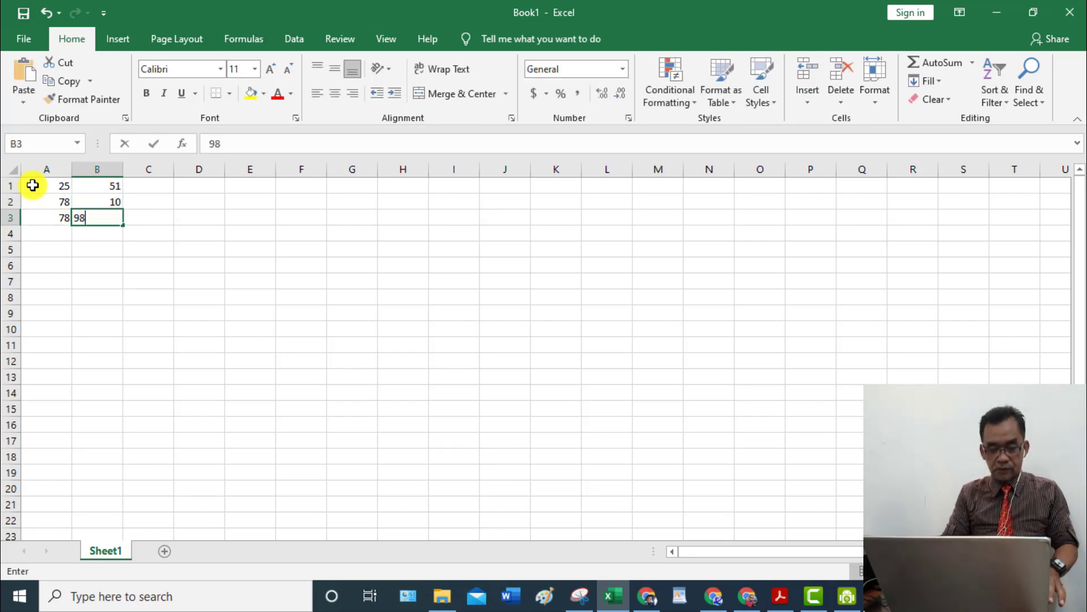
{"action": "key", "text": "Return"}
{"action": "type", "text": "14"}
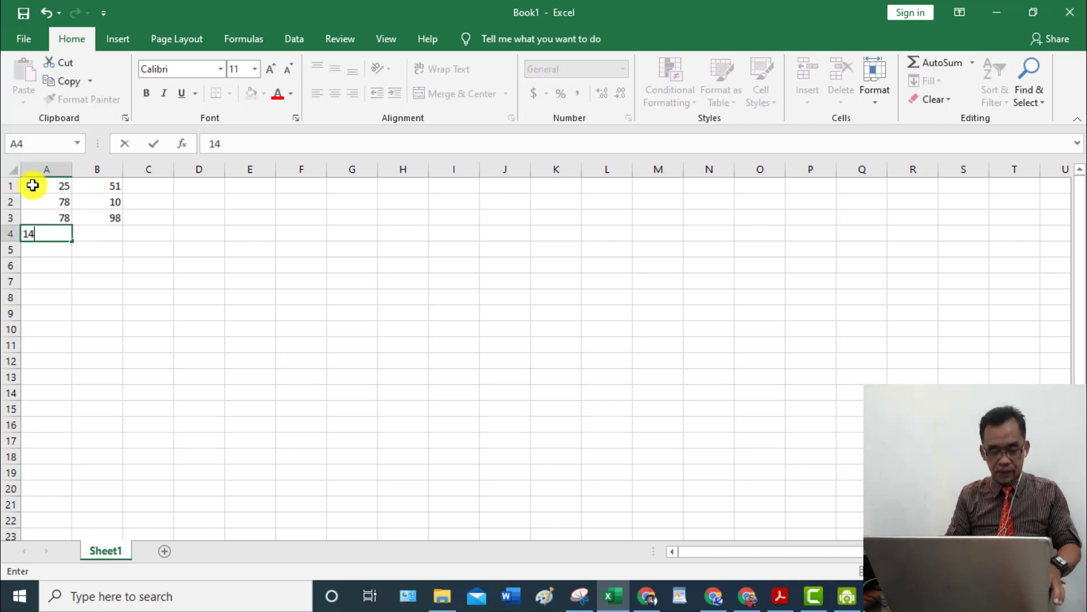
{"action": "key", "text": "Tab"}
{"action": "type", "text": "61"}
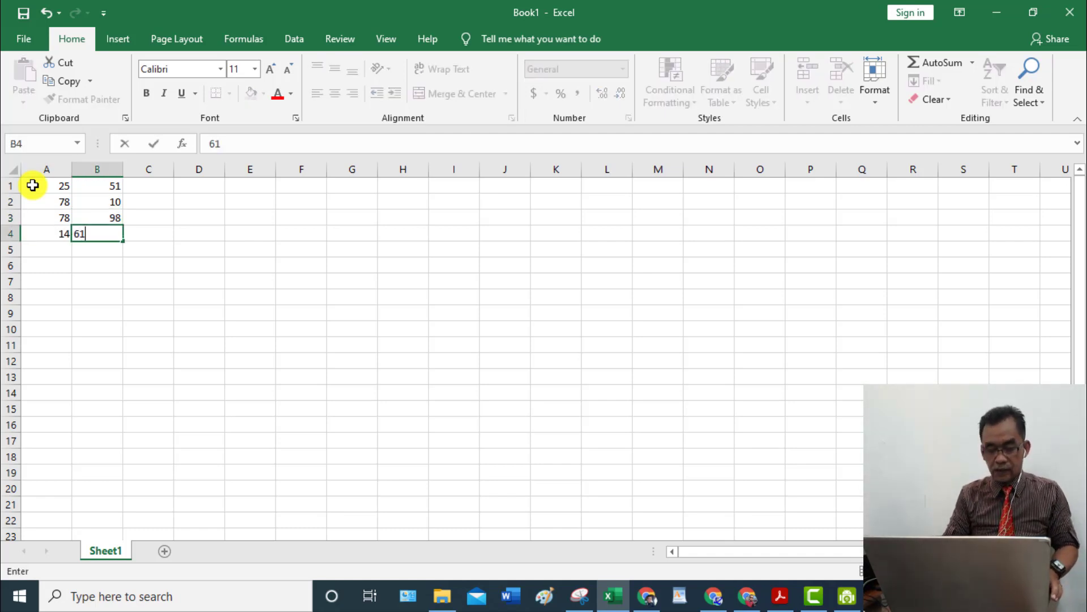
{"action": "key", "text": "Return"}
Fill row 5 with 75 in A5 and 98 in B5
{"action": "type", "text": "78"}
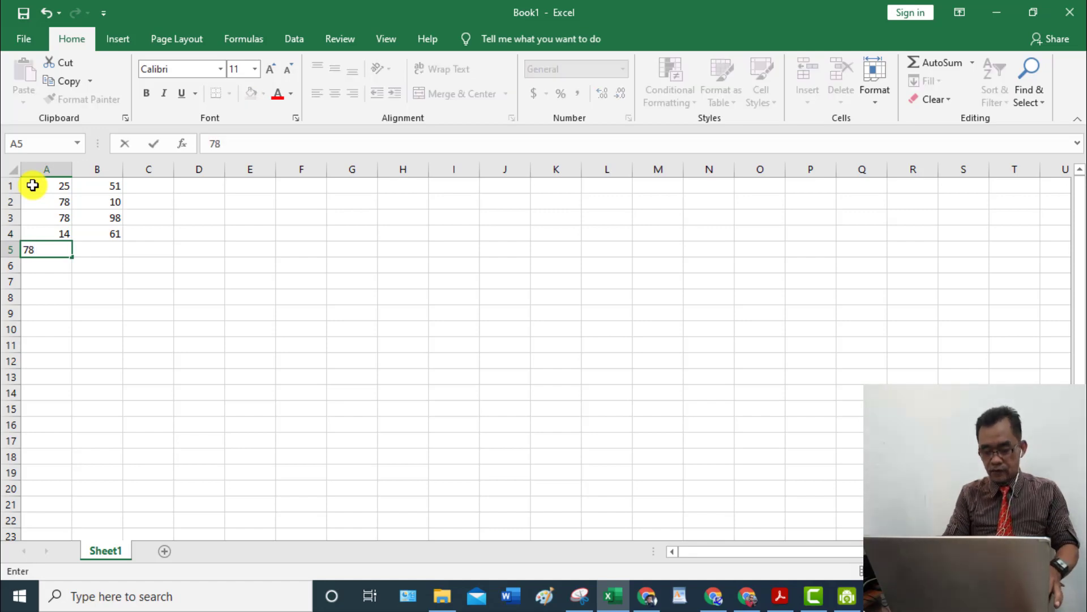
{"action": "key", "text": "BackSpace"}
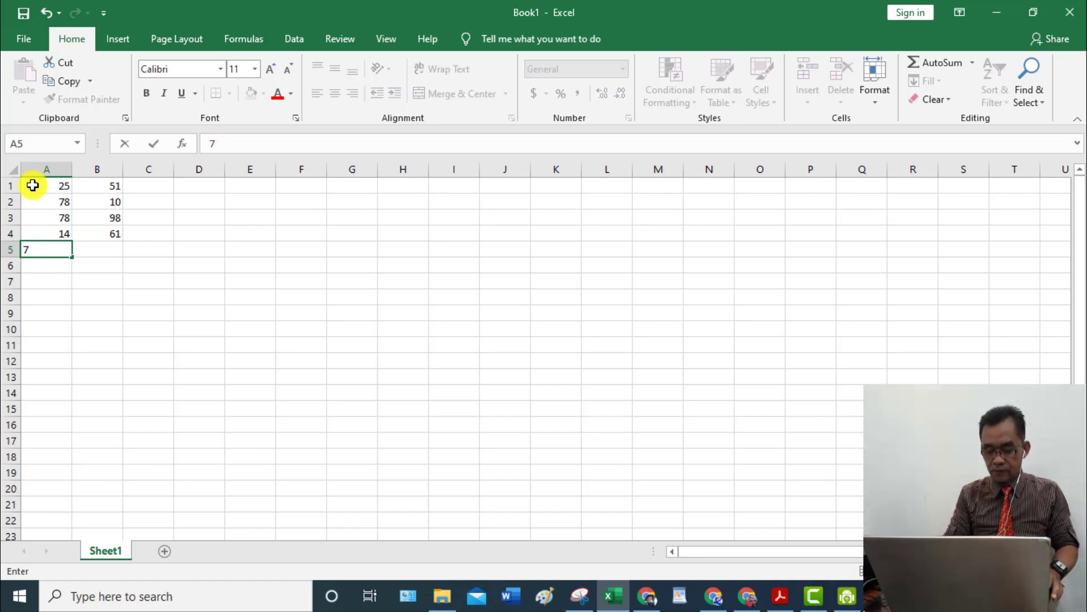
{"action": "type", "text": "5"}
{"action": "key", "text": "Tab"}
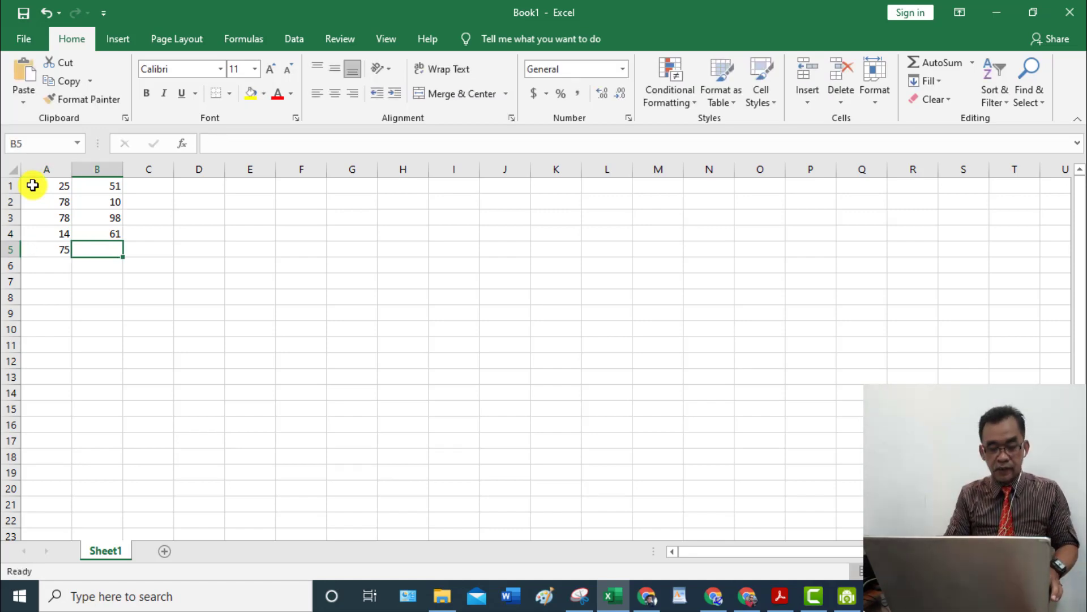
{"action": "type", "text": "98"}
{"action": "key", "text": "Return"}
Enter 23 in A6 and 20 in B6, and 14 in A7 and 125 in B7
{"action": "type", "text": "23"}
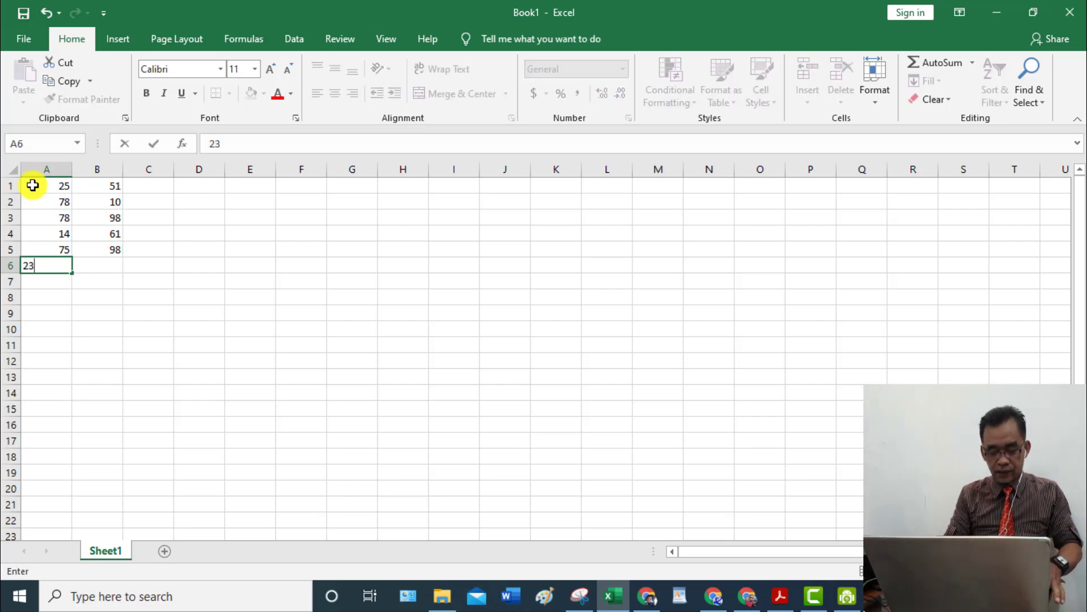
{"action": "key", "text": "Tab"}
{"action": "type", "text": "20"}
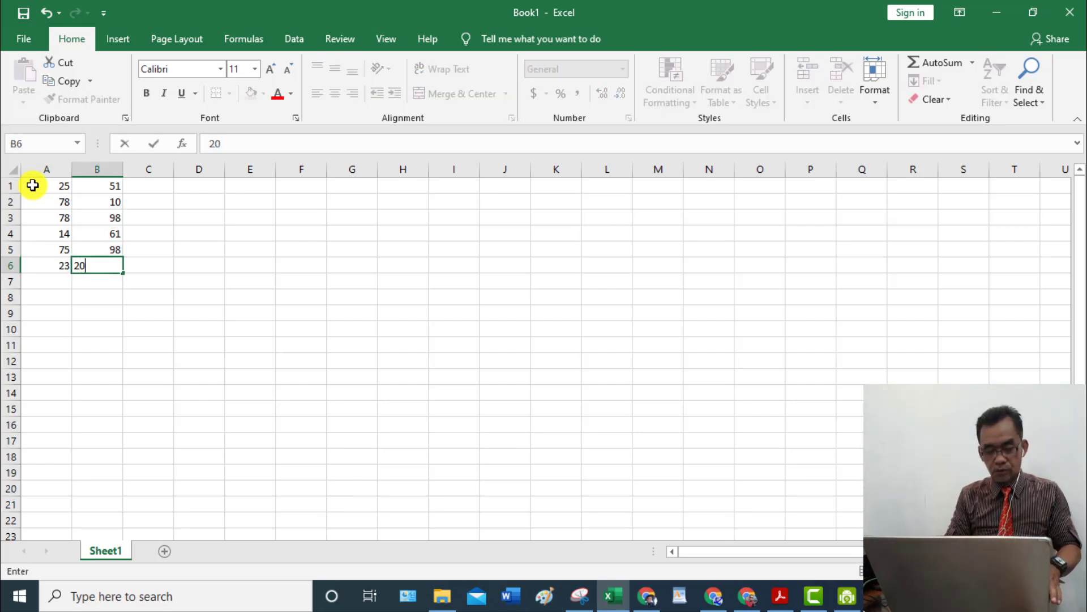
{"action": "key", "text": "Return"}
{"action": "type", "text": "14"}
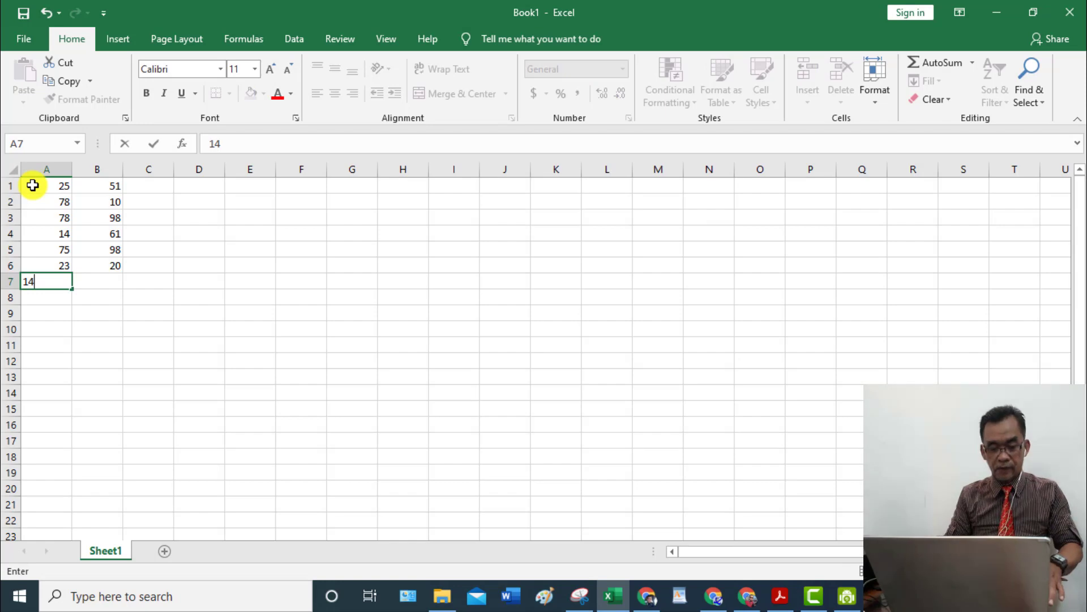
{"action": "key", "text": "Tab"}
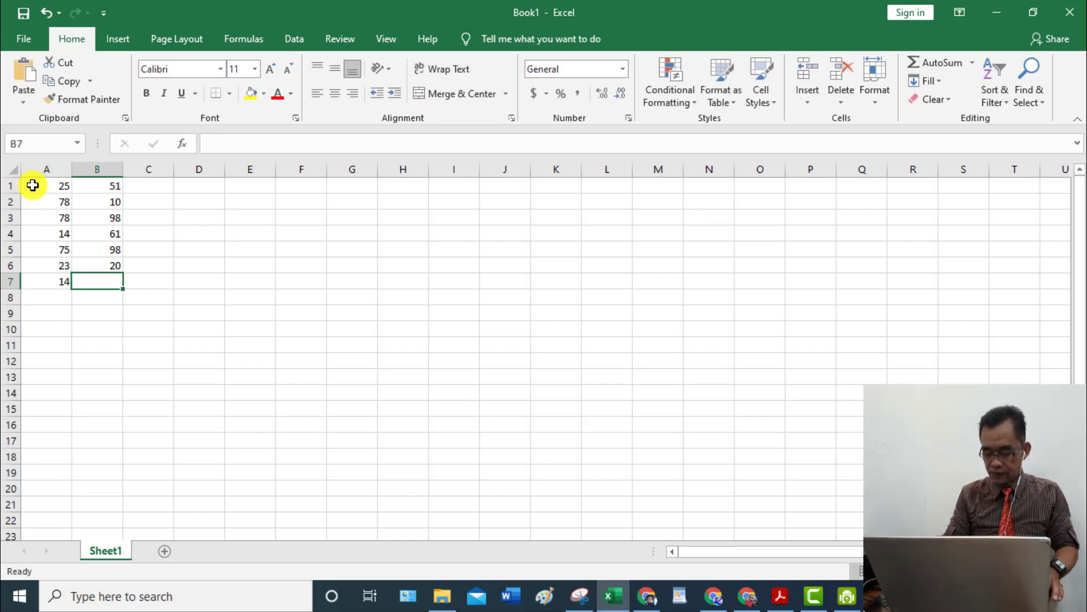
{"action": "type", "text": "125"}
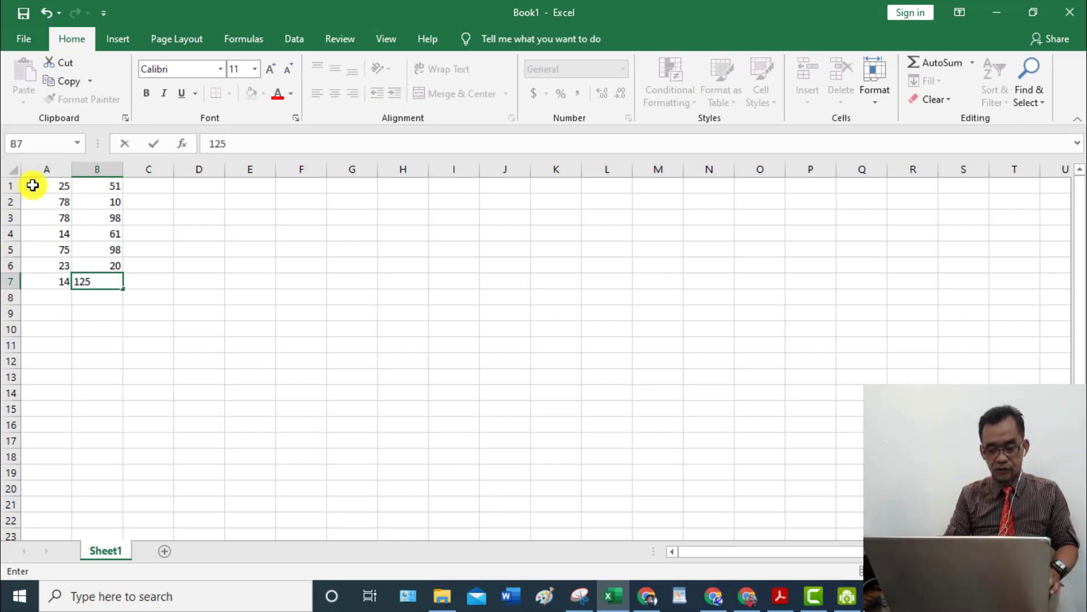
{"action": "key", "text": "Return"}
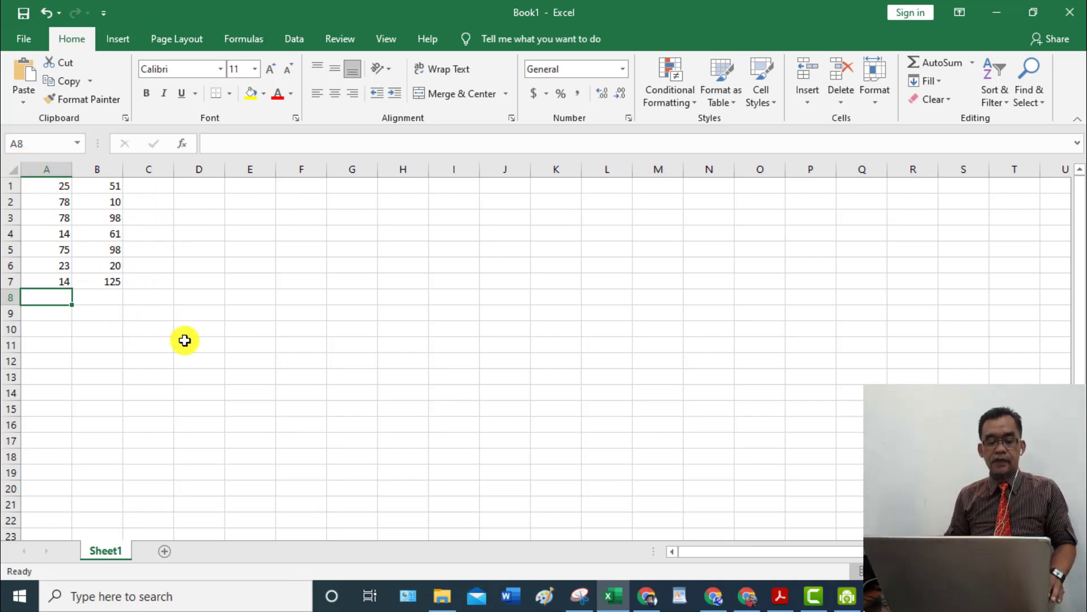
Add the two numbers of row 1 in cell C1 with the formula =A1+B1
{"action": "left_click", "coordinate": [53, 185]}
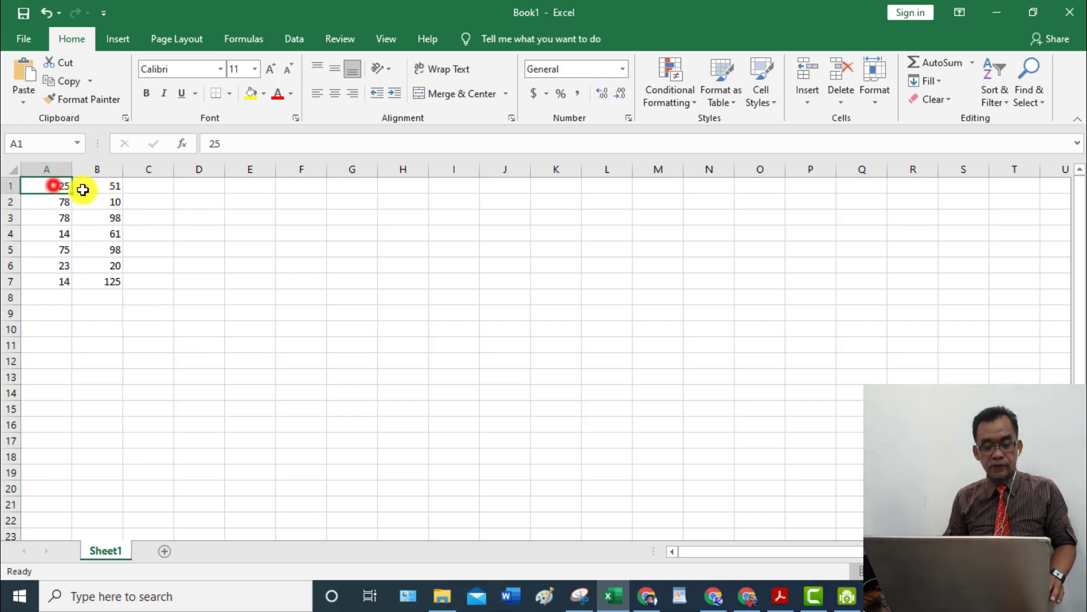
{"action": "left_click", "coordinate": [93, 187]}
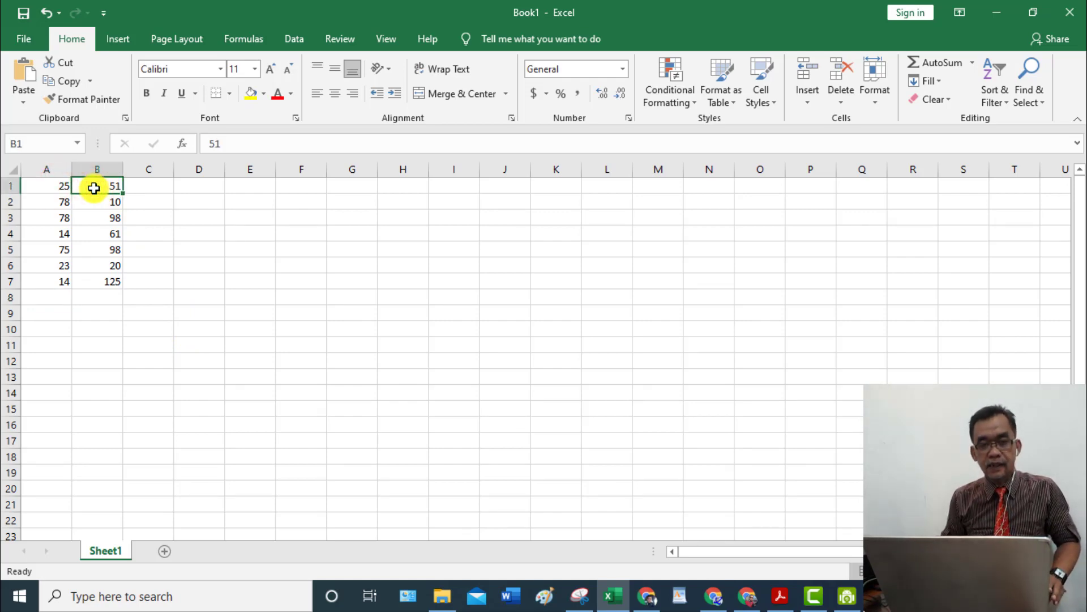
{"action": "left_click", "coordinate": [145, 186]}
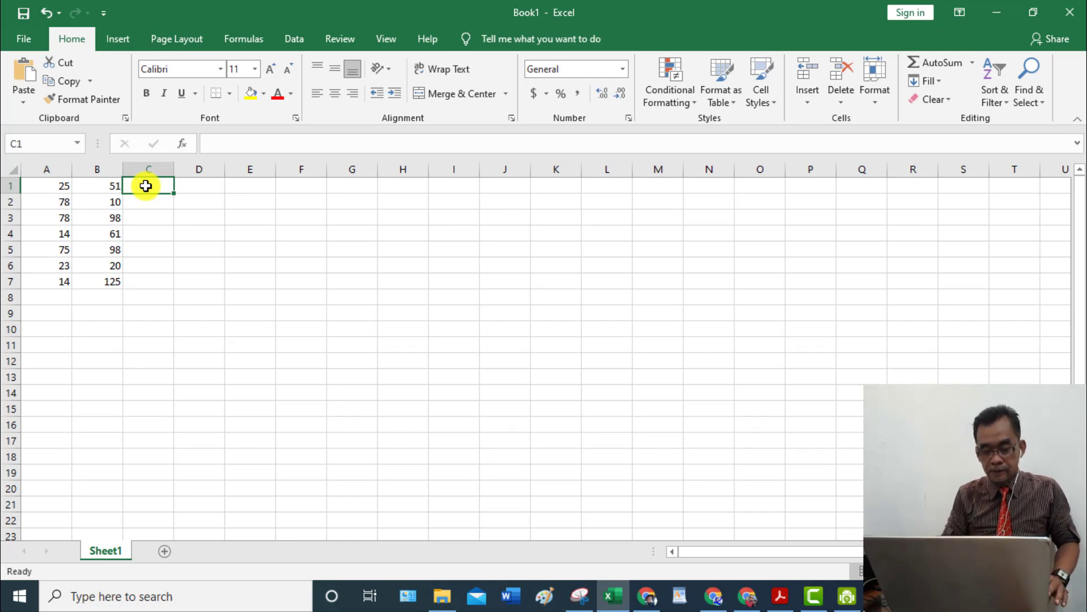
{"action": "type", "text": "="}
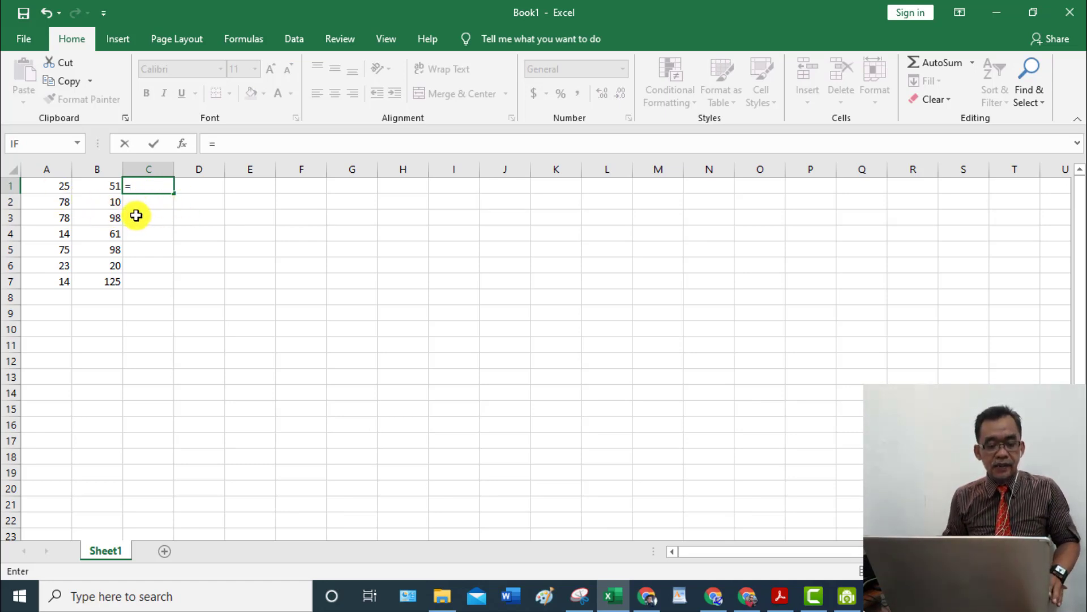
{"action": "left_click", "coordinate": [54, 188]}
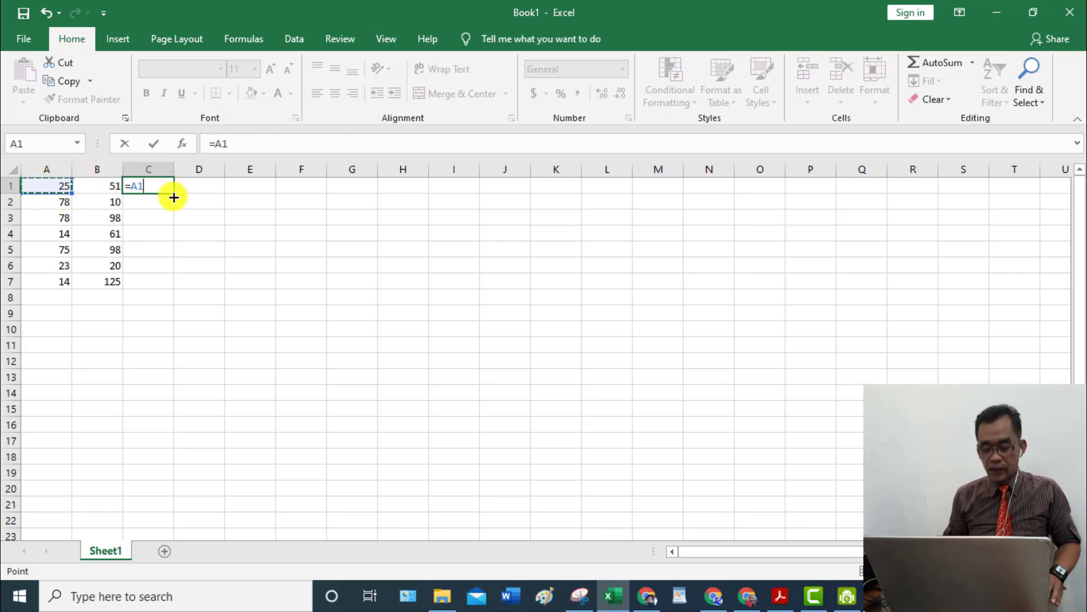
{"action": "type", "text": "+"}
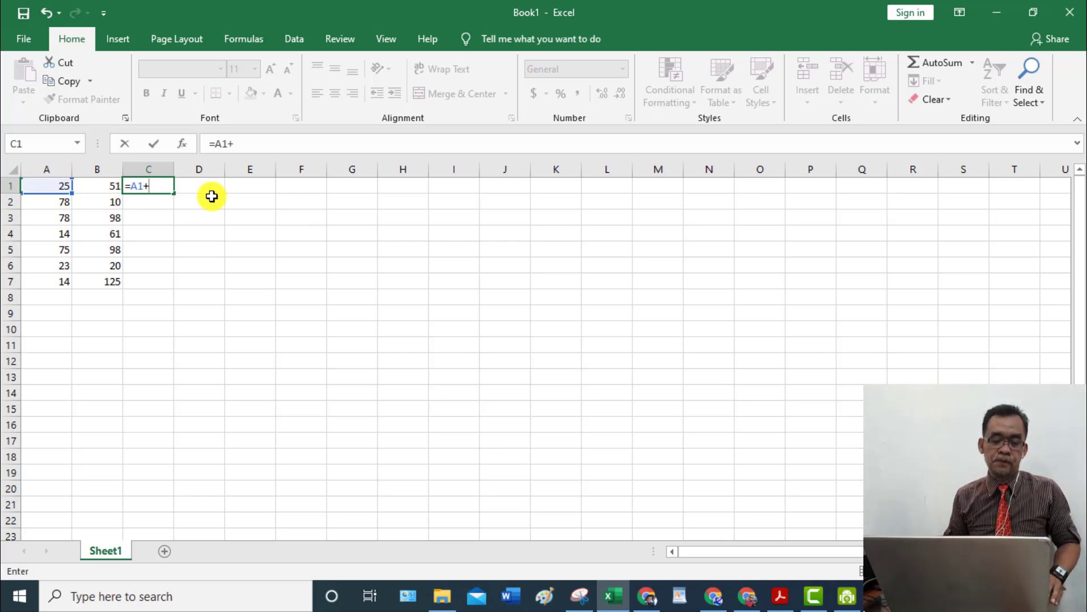
{"action": "left_click", "coordinate": [107, 185]}
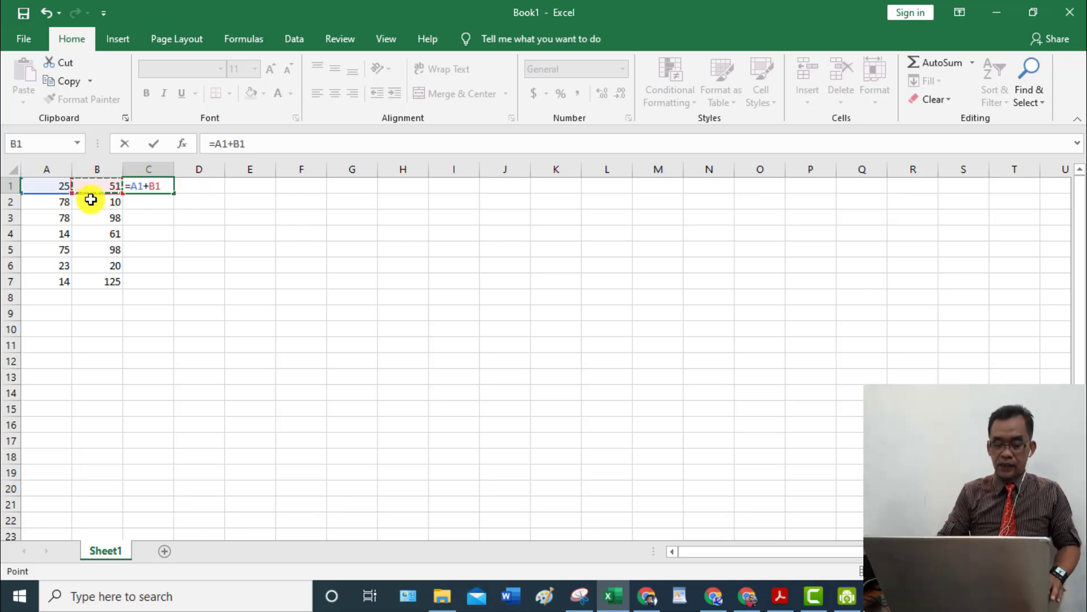
{"action": "key", "text": "Return"}
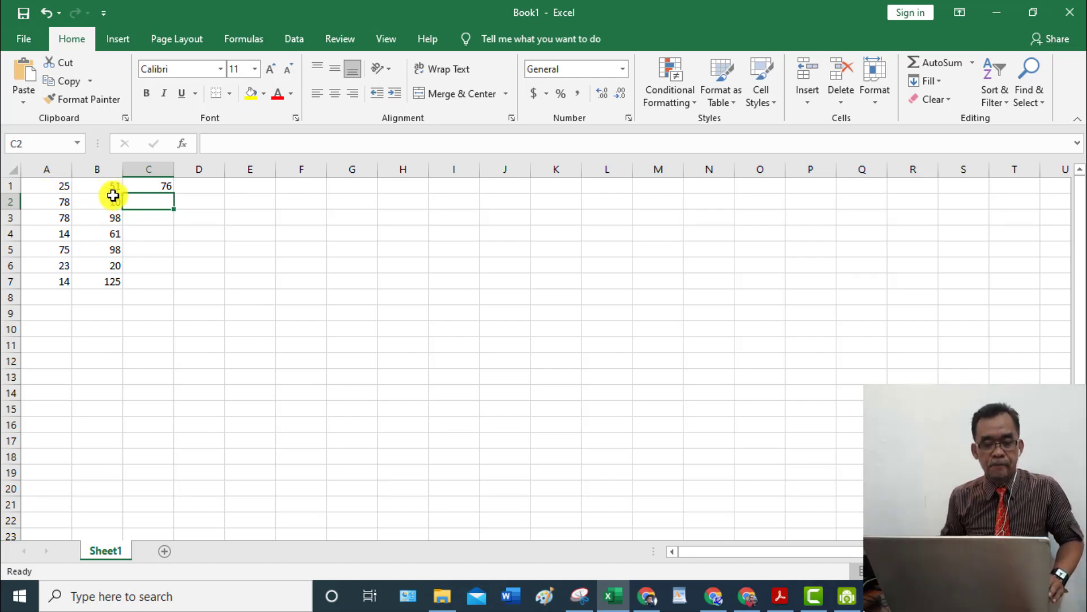
Add the two numbers of row 2 in cell C2 with the formula =A2+B2
{"action": "type", "text": "="}
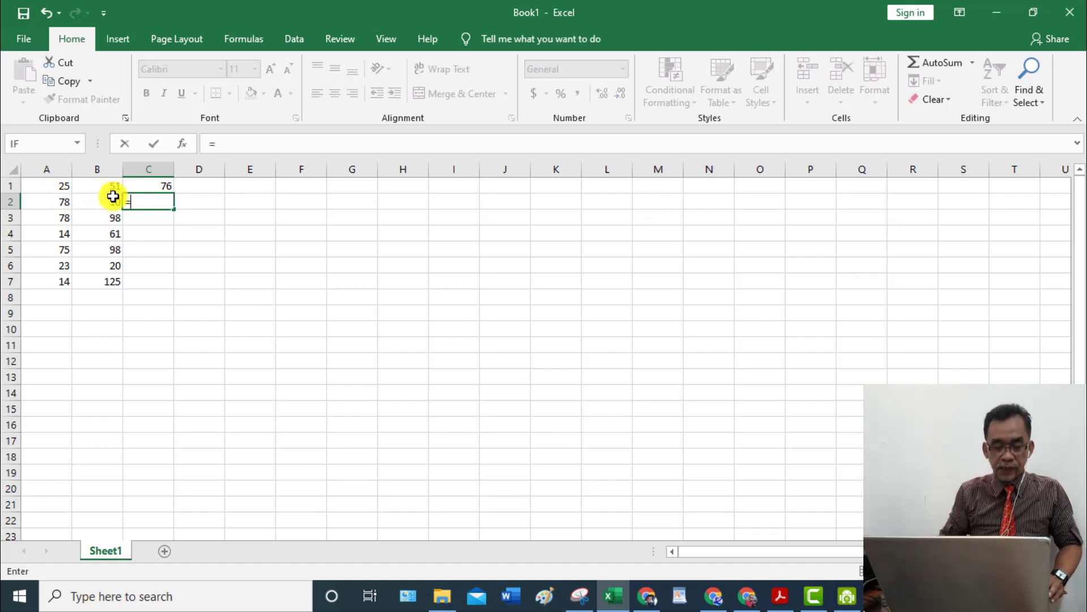
{"action": "left_click", "coordinate": [61, 203]}
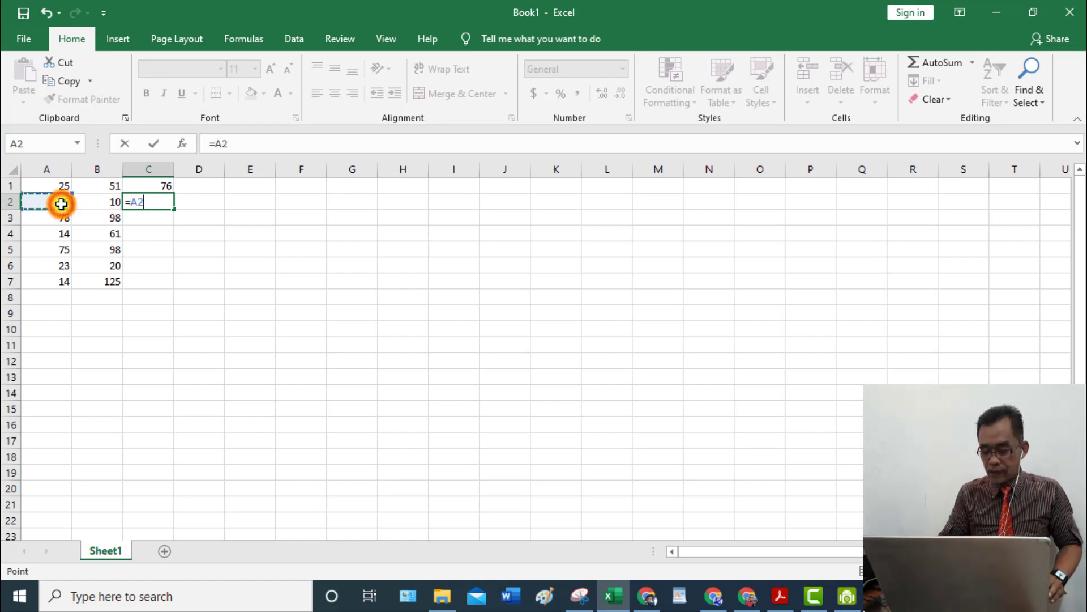
{"action": "type", "text": "+"}
{"action": "left_click", "coordinate": [99, 205]}
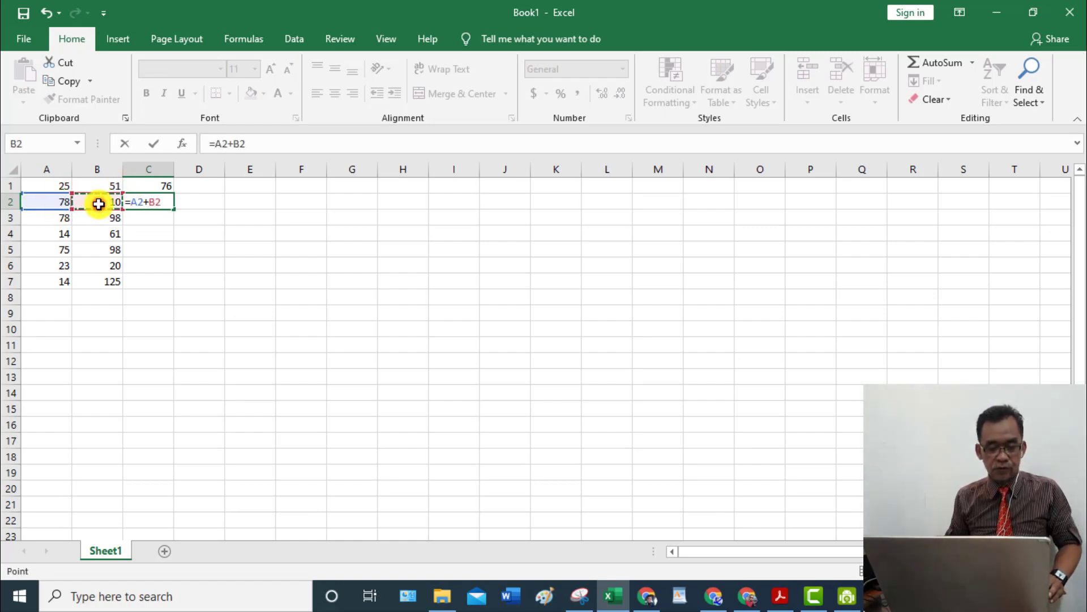
{"action": "key", "text": "Return"}
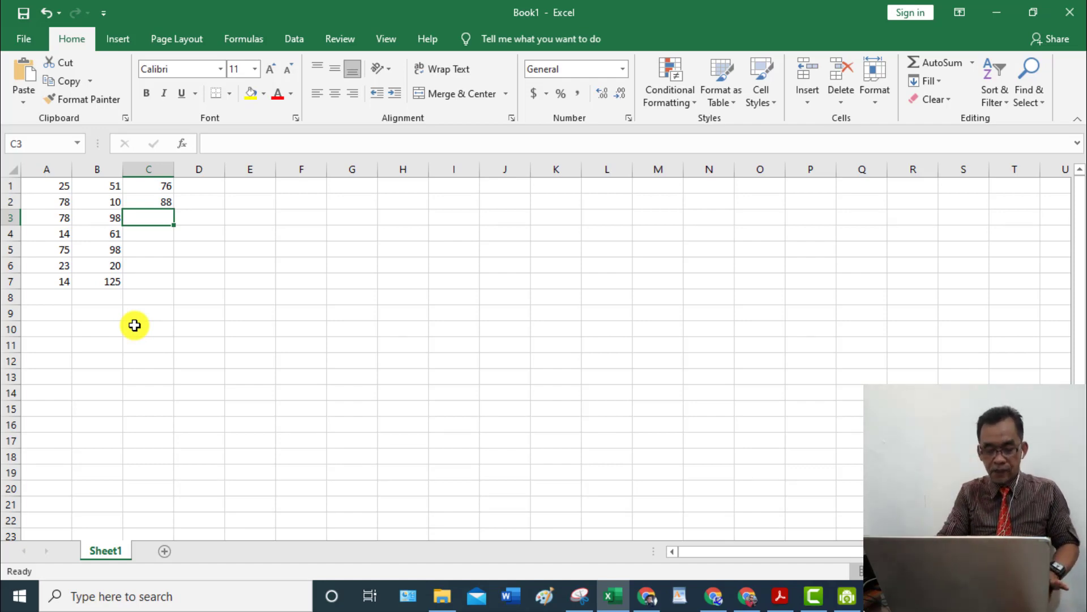
Add the two numbers of row 3 in cell C3 with the formula =A3+B3
{"action": "type", "text": "="}
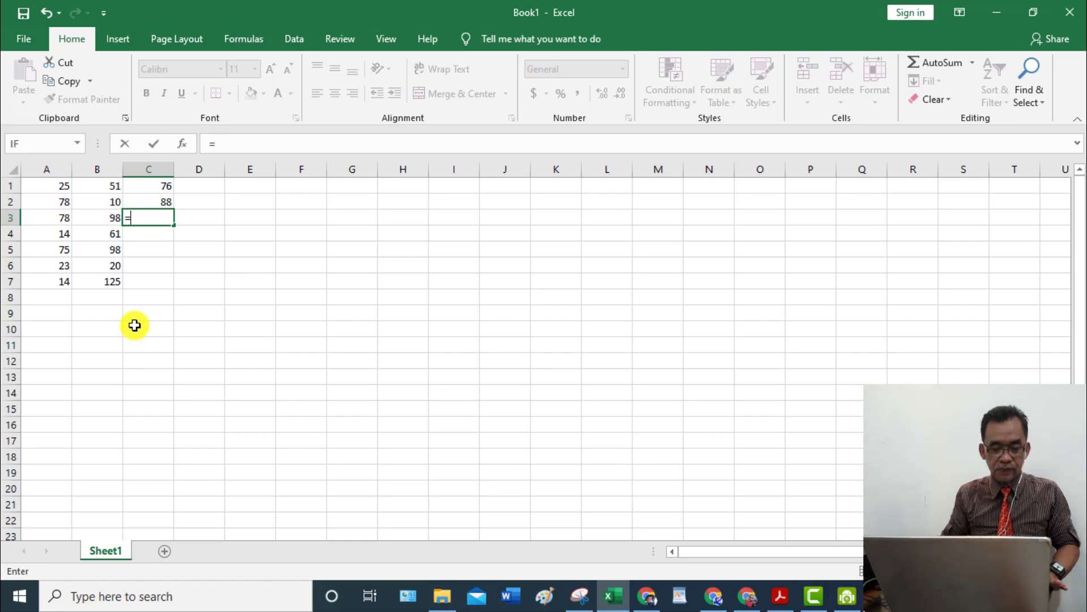
{"action": "left_click", "coordinate": [54, 221]}
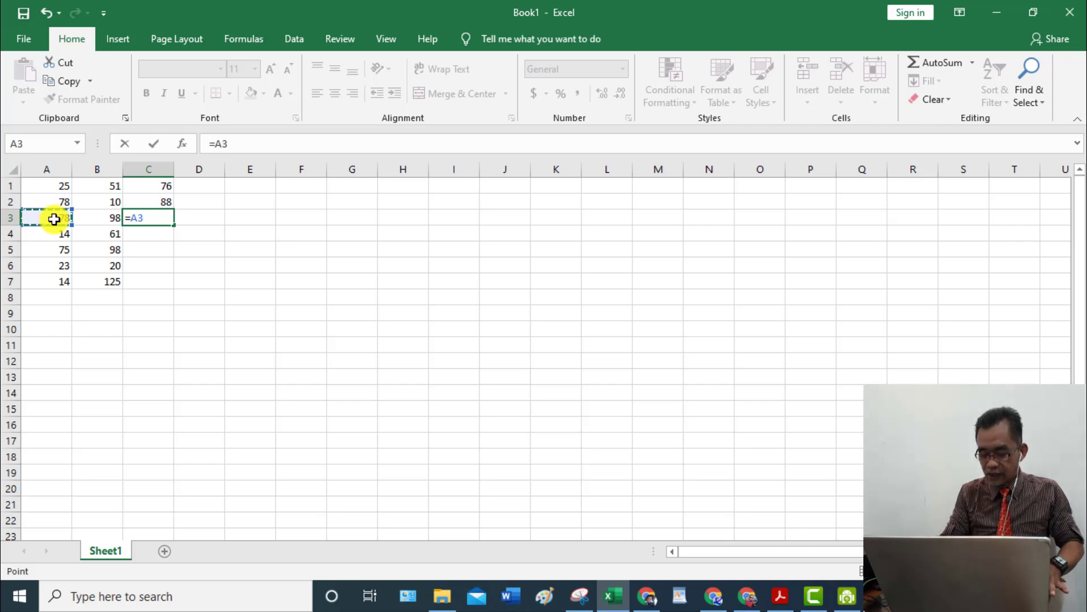
{"action": "type", "text": "+"}
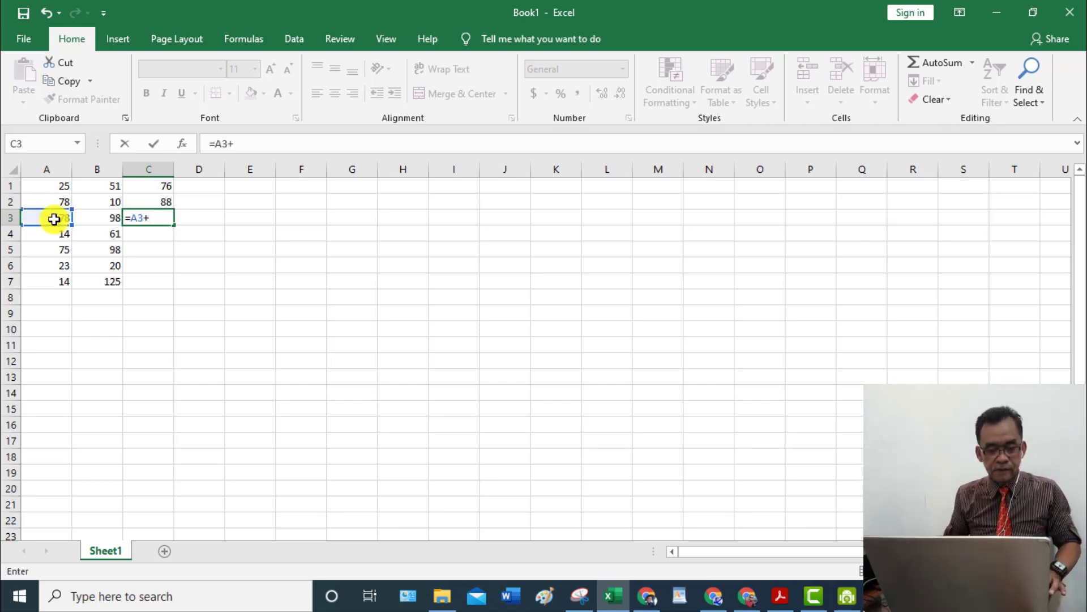
{"action": "left_click", "coordinate": [90, 220]}
{"action": "key", "text": "Return"}
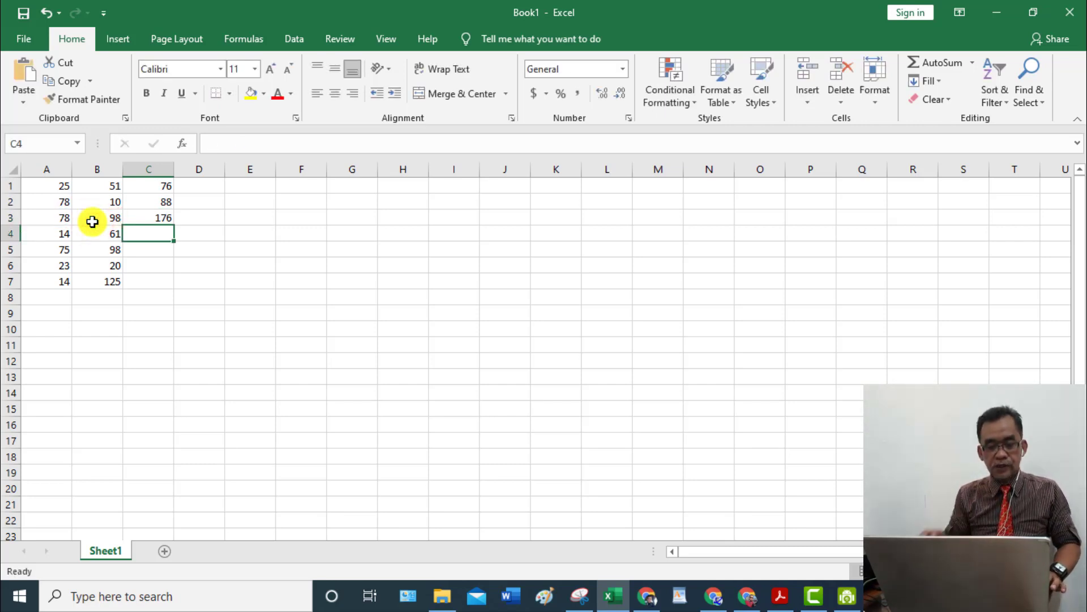
Clear cells C2:C4 and fill the formula of C1 down through C8
{"action": "left_click_drag", "start_coordinate": [141, 203], "coordinate": [141, 225]}
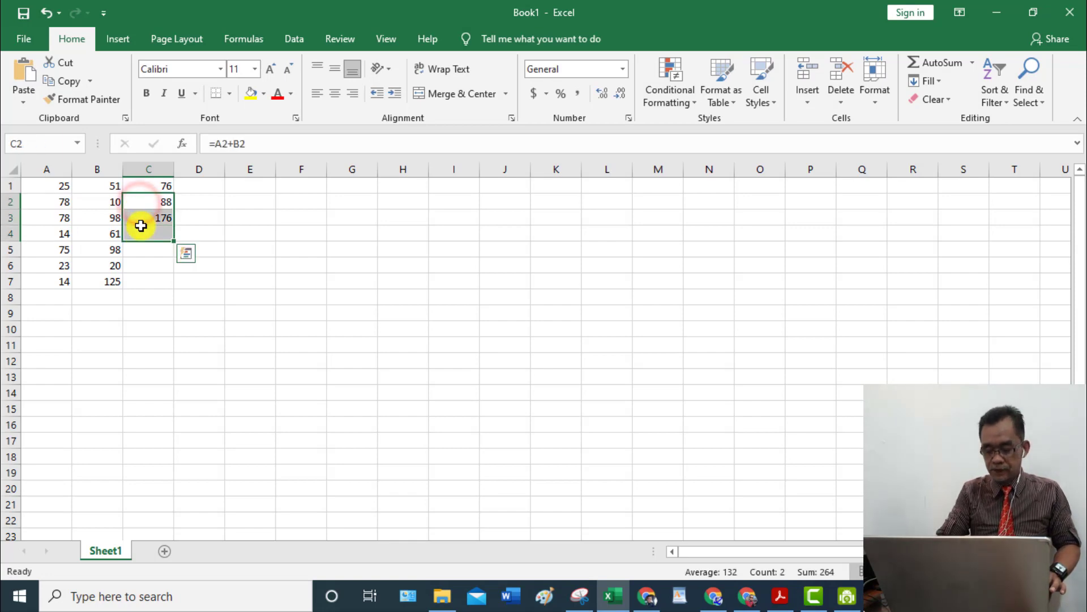
{"action": "key", "text": "Delete"}
{"action": "left_click", "coordinate": [149, 187]}
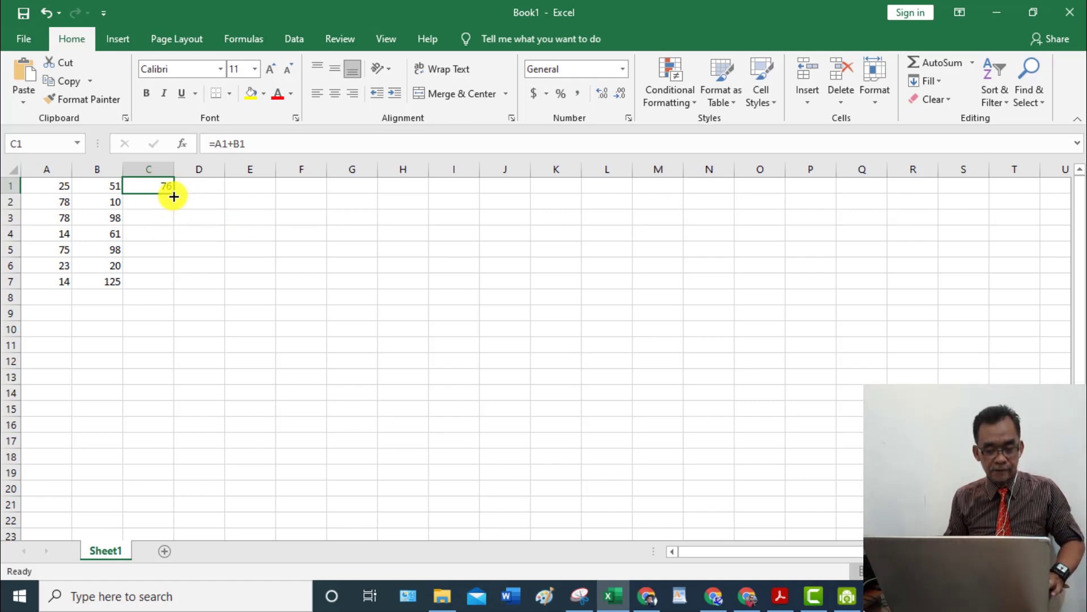
{"action": "left_click_drag", "start_coordinate": [174, 195], "coordinate": [203, 355]}
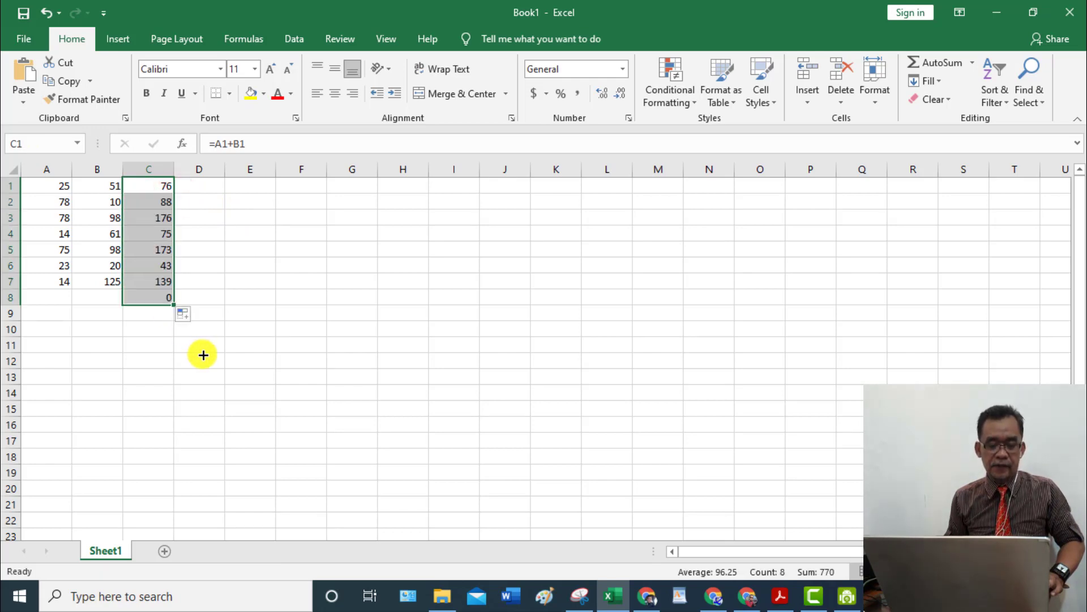
Check the formula in C8, and fill row 8 with 10 in A8 and 20 in B8
{"action": "left_click", "coordinate": [165, 296]}
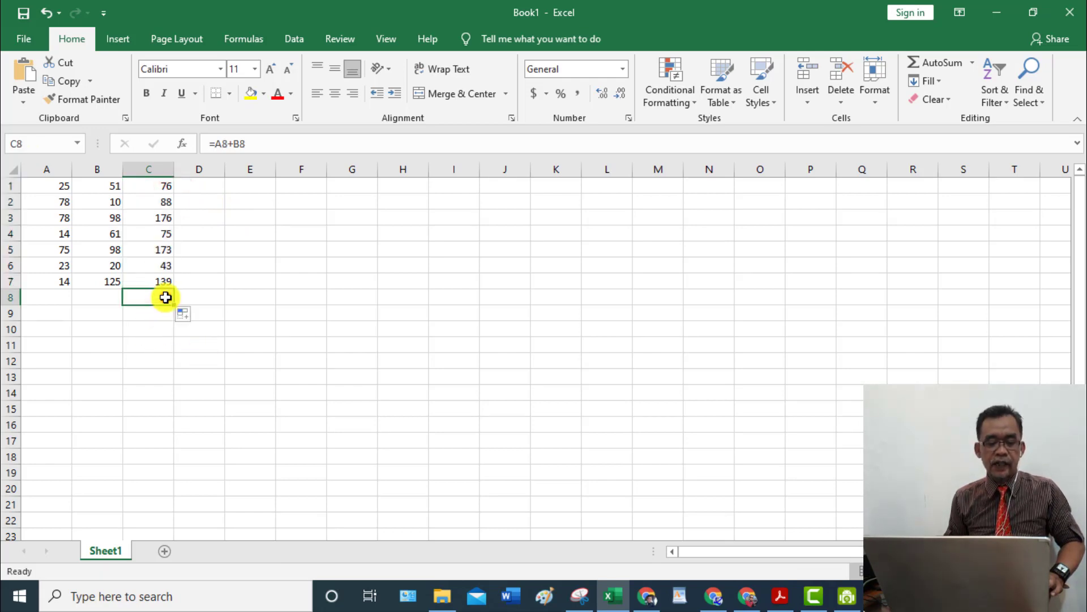
{"action": "left_click", "coordinate": [72, 298]}
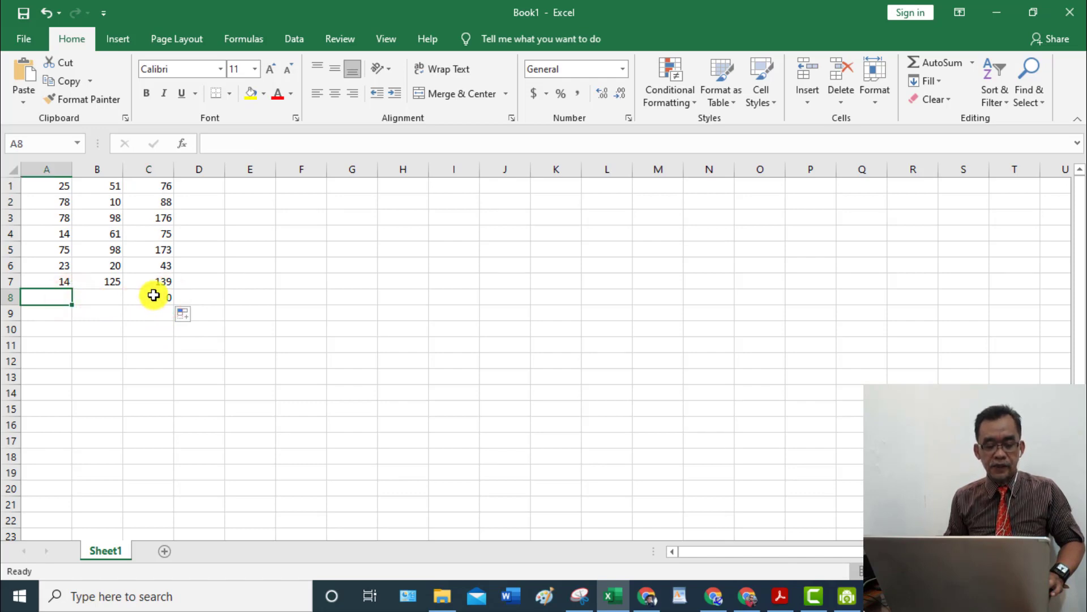
{"action": "left_click", "coordinate": [154, 295]}
{"action": "left_click", "coordinate": [55, 296]}
{"action": "type", "text": "1"}
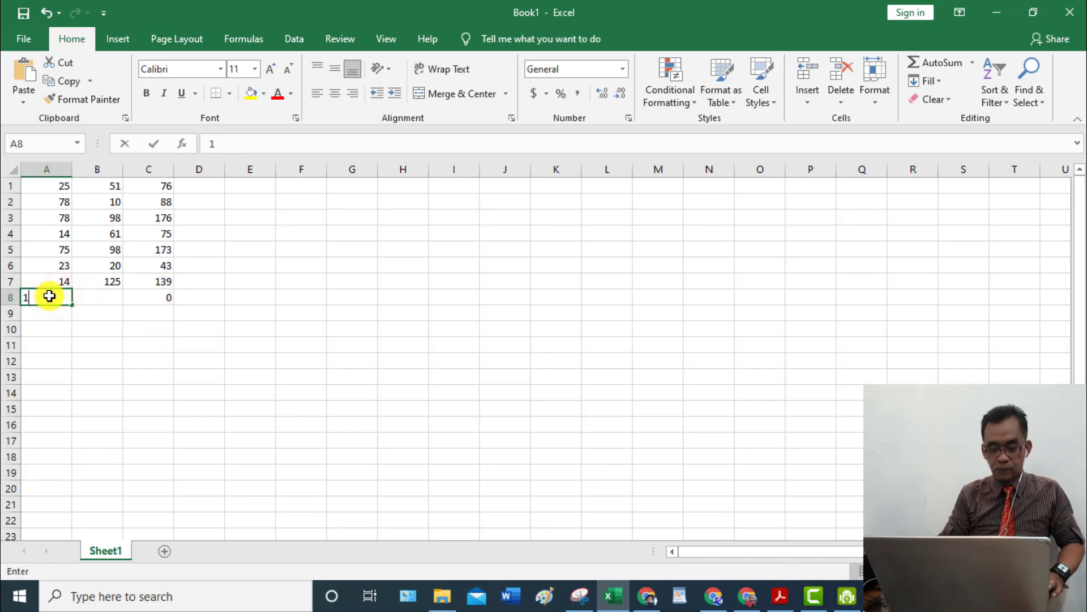
{"action": "type", "text": "0"}
{"action": "key", "text": "Tab"}
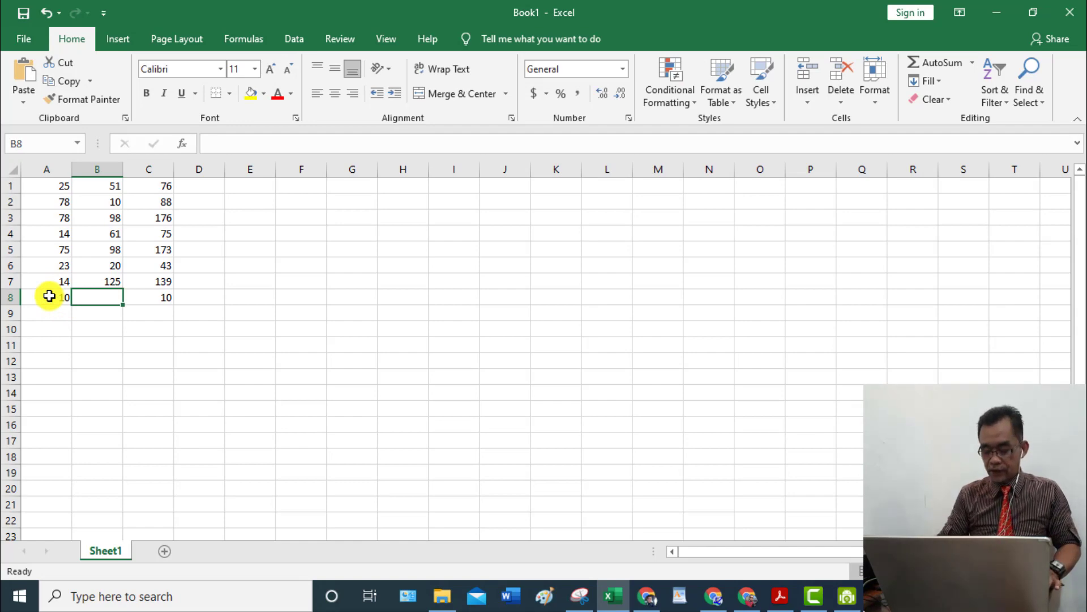
{"action": "type", "text": "20"}
{"action": "key", "text": "Return"}
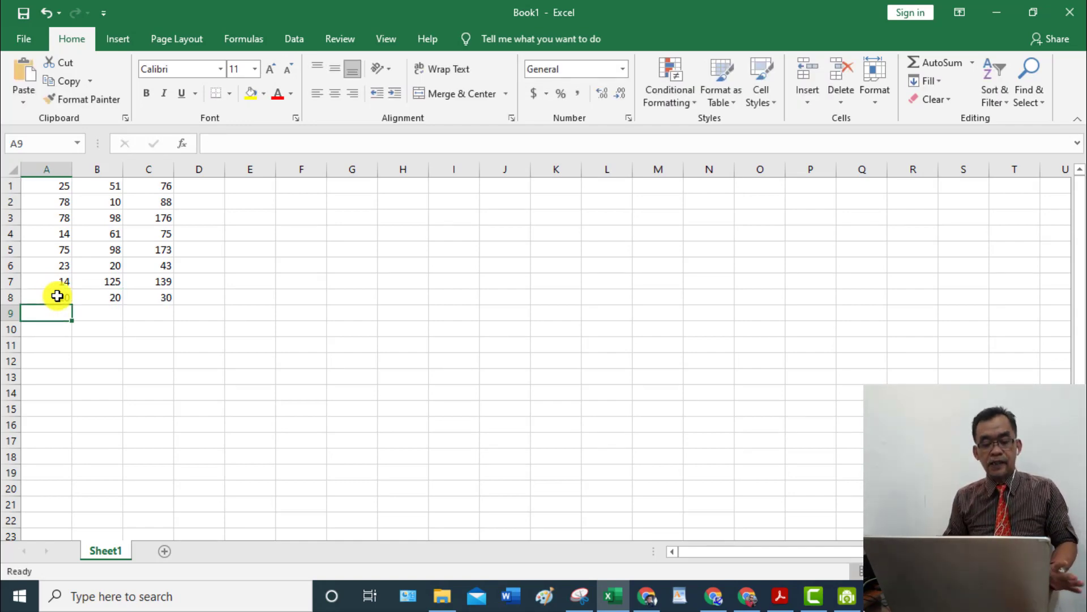
Inspect the contents of A1, B1, C1 and C8, and replace the value in A8 with 45
{"action": "left_click", "coordinate": [53, 187]}
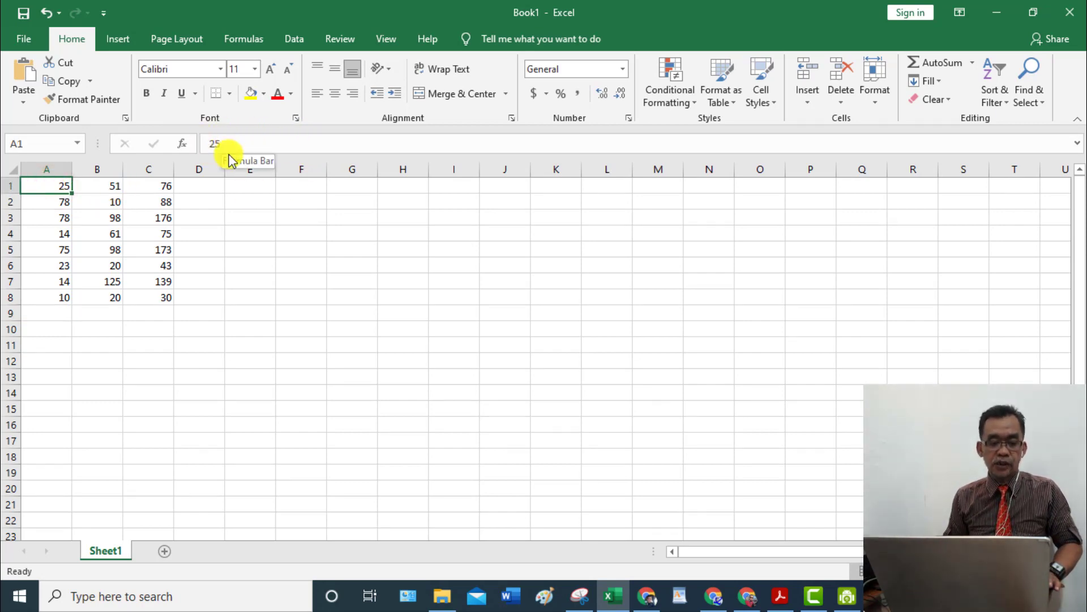
{"action": "left_click", "coordinate": [105, 186]}
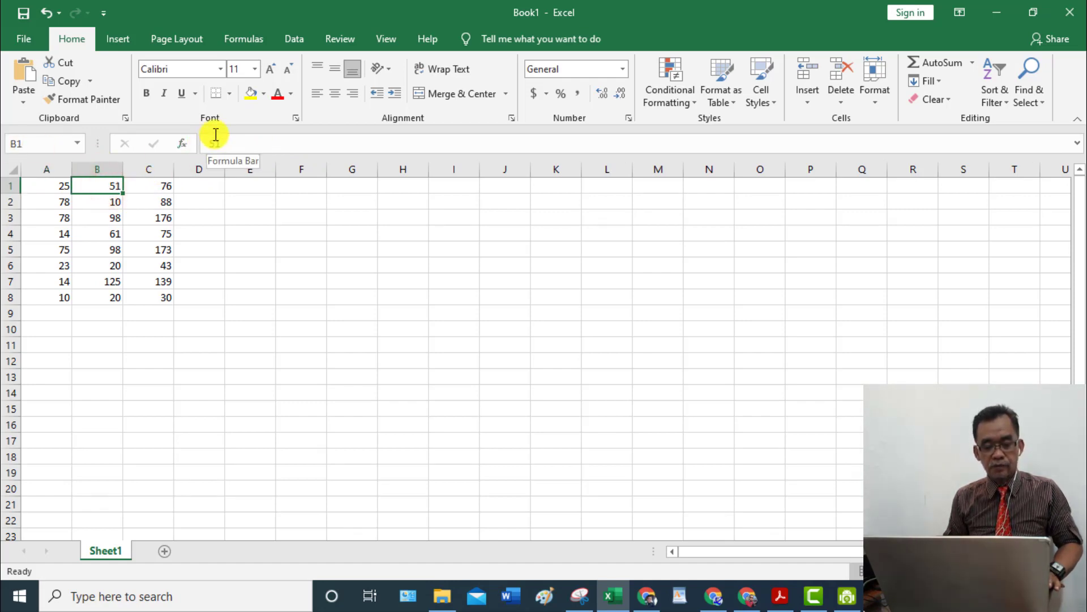
{"action": "left_click", "coordinate": [154, 184]}
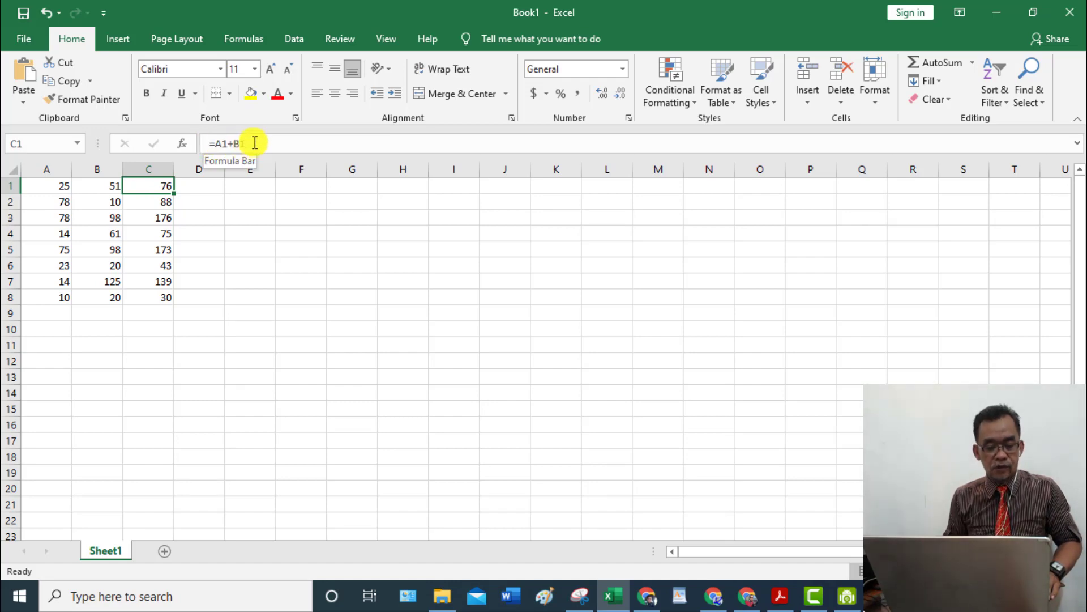
{"action": "left_click", "coordinate": [159, 295]}
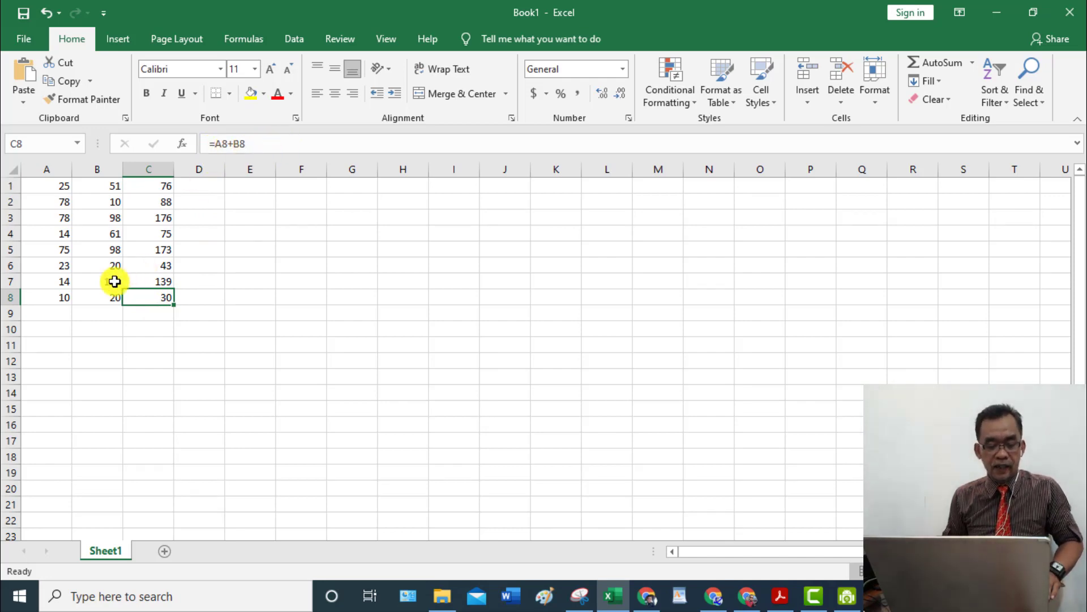
{"action": "left_click", "coordinate": [62, 299]}
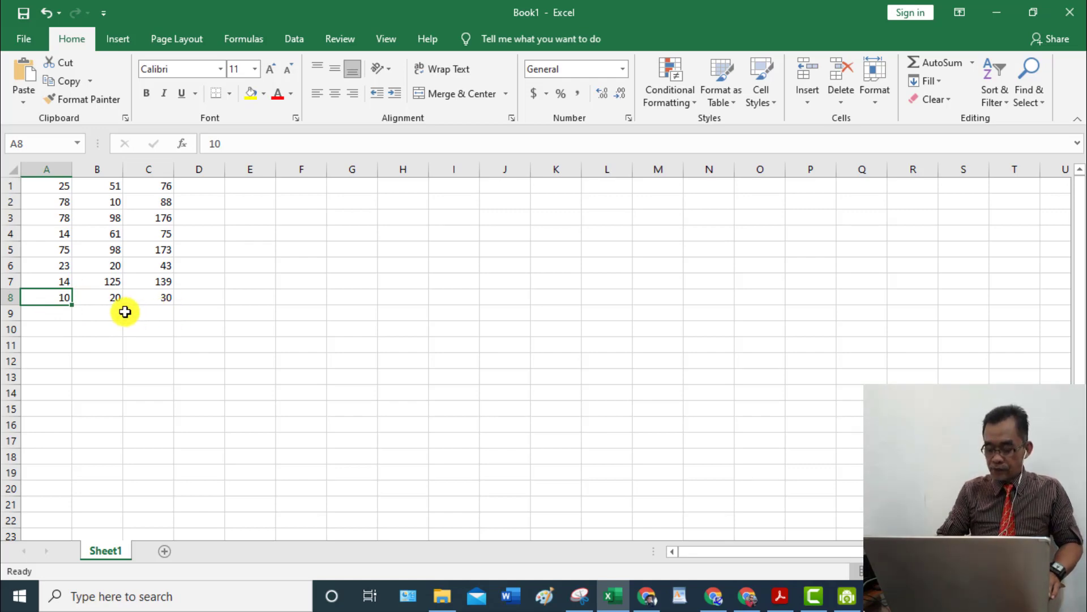
{"action": "type", "text": "45"}
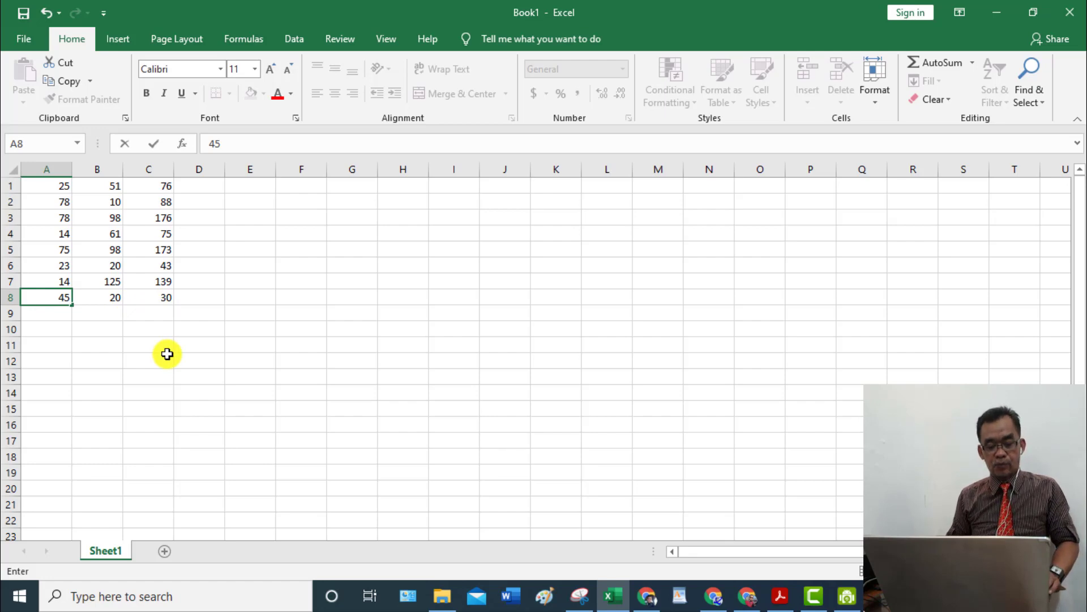
{"action": "key", "text": "Return"}
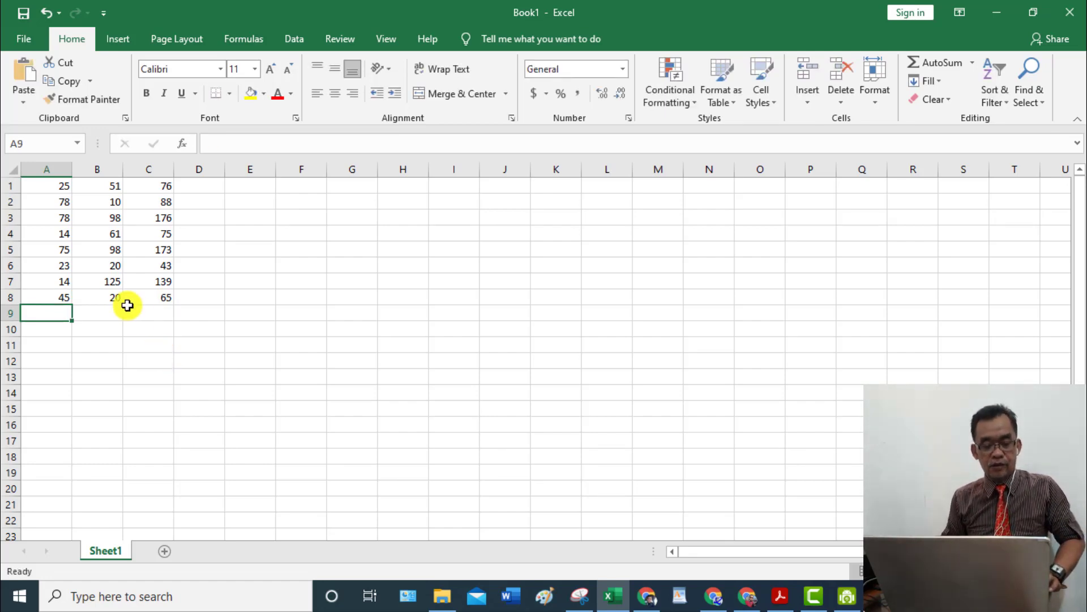
Replace the value in A1 with 30 and check the formula in C1 against its source cells A1 and B1
{"action": "left_click", "coordinate": [148, 297]}
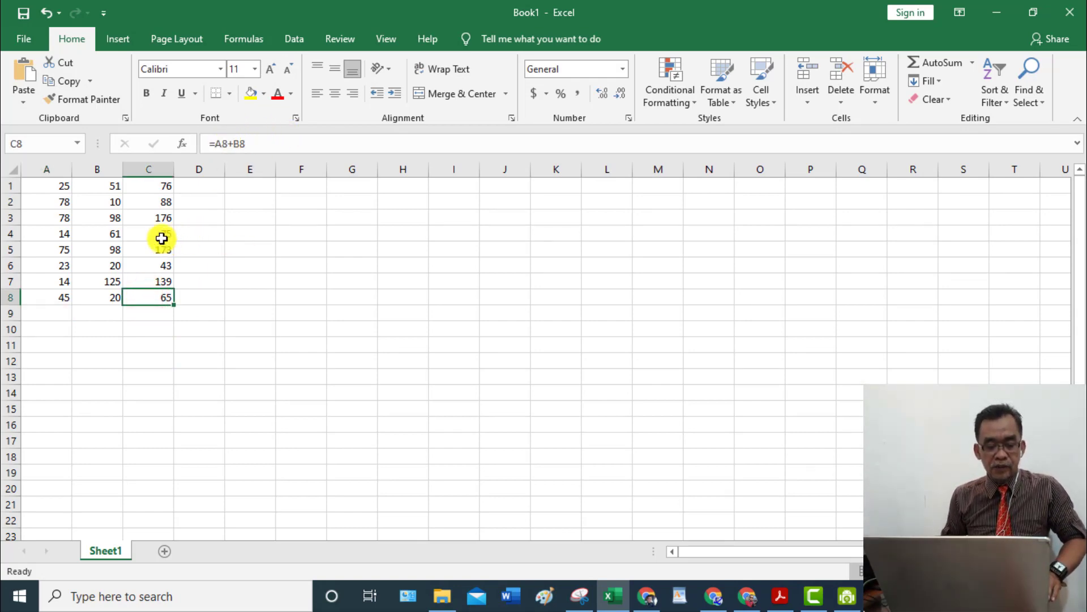
{"action": "left_click", "coordinate": [154, 187]}
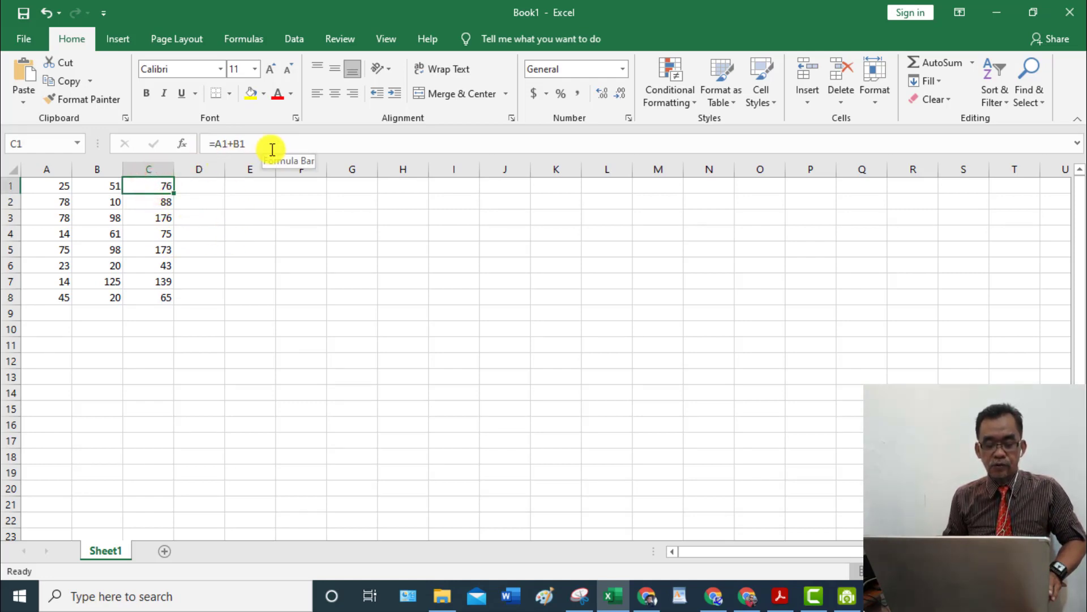
{"action": "left_click", "coordinate": [54, 187]}
{"action": "type", "text": "3"}
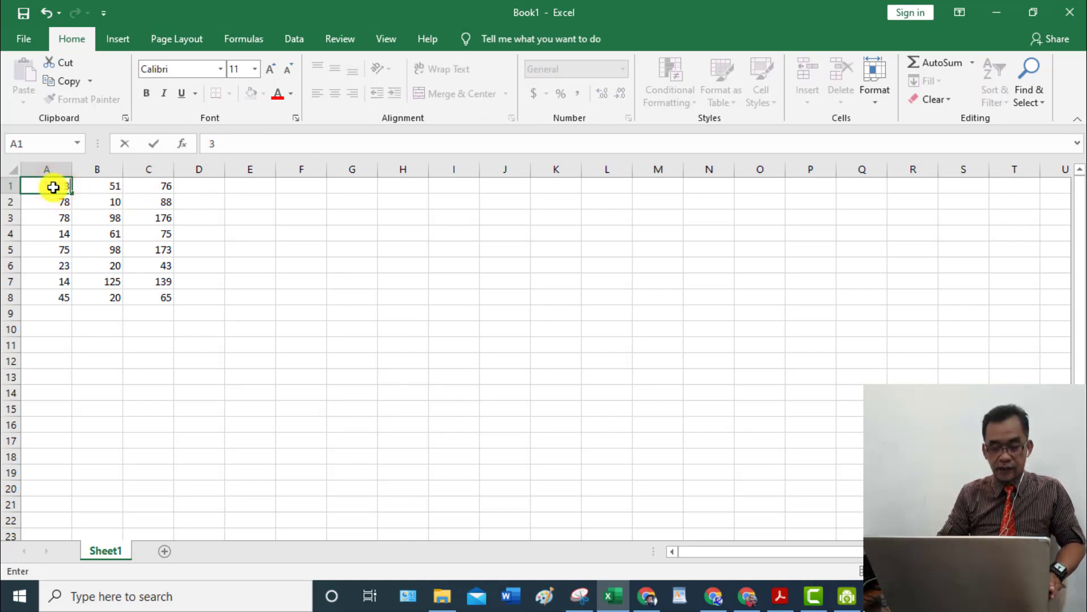
{"action": "type", "text": "0"}
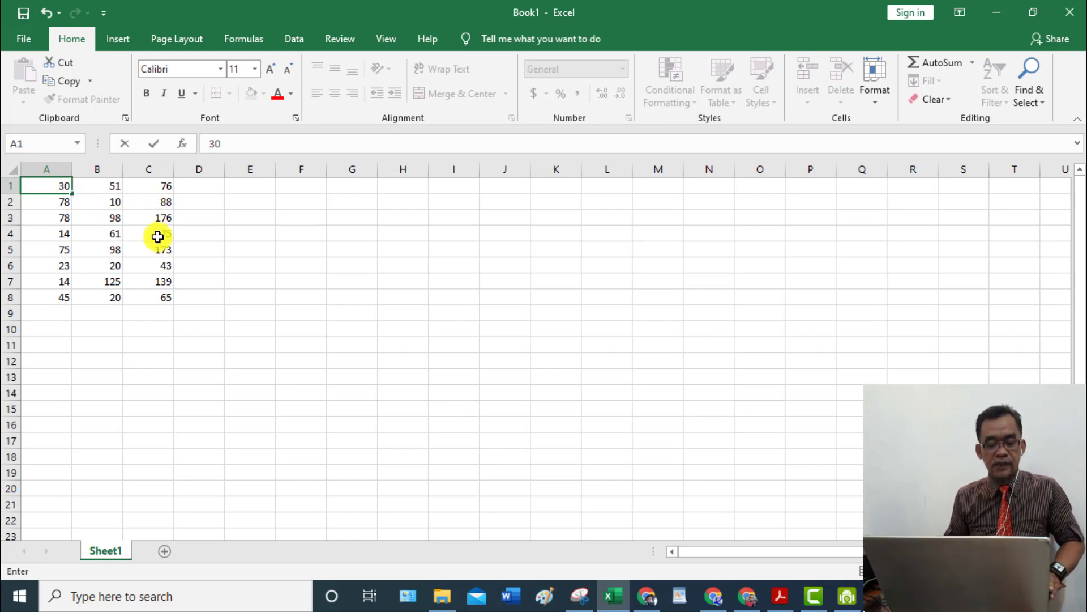
{"action": "key", "text": "Return"}
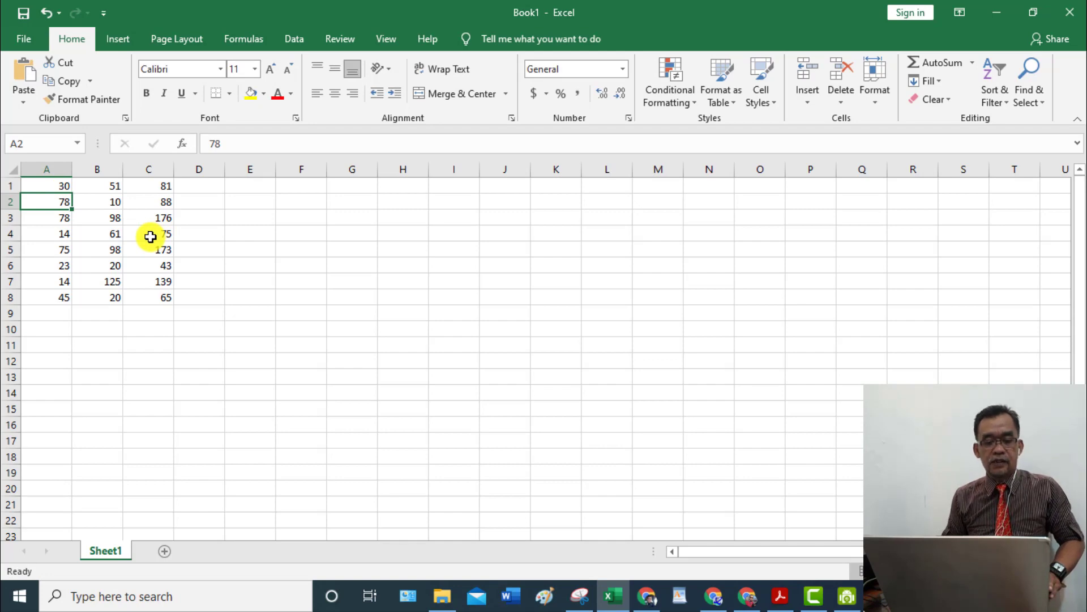
{"action": "left_click", "coordinate": [162, 184]}
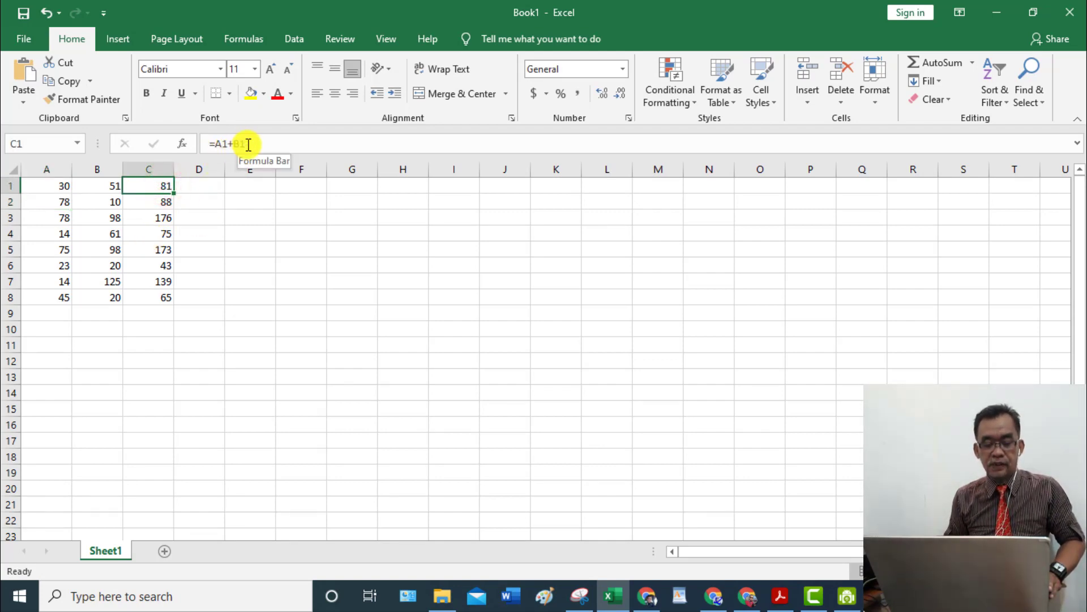
{"action": "left_click", "coordinate": [53, 187]}
{"action": "left_click", "coordinate": [113, 187]}
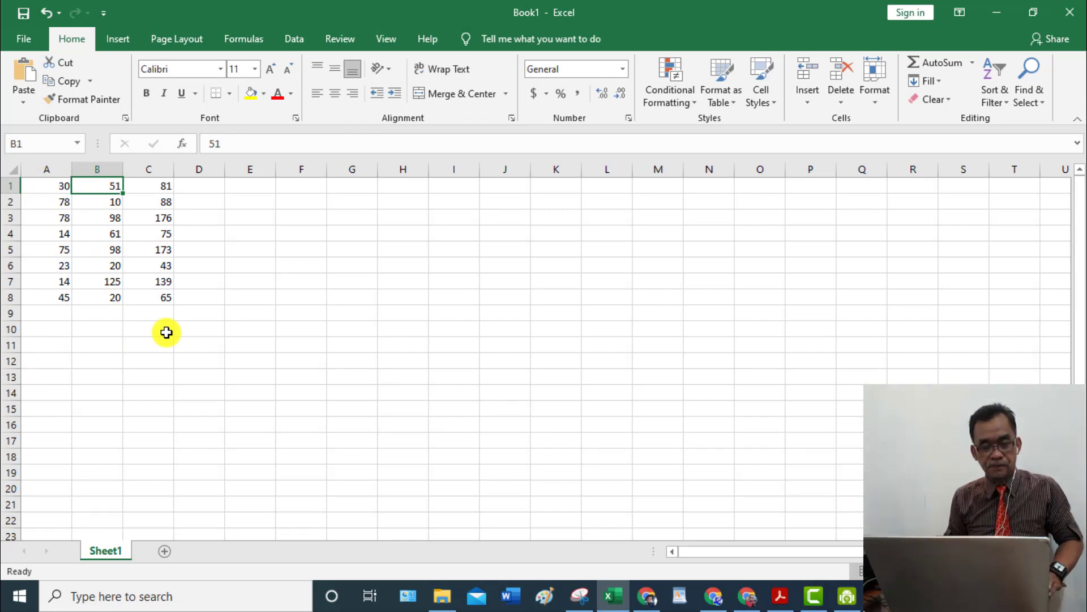
Clear the sums in C1:C8 and enter the formula =A1+B1 again in cell C1
{"action": "left_click_drag", "start_coordinate": [155, 185], "coordinate": [156, 298]}
{"action": "key", "text": "Delete"}
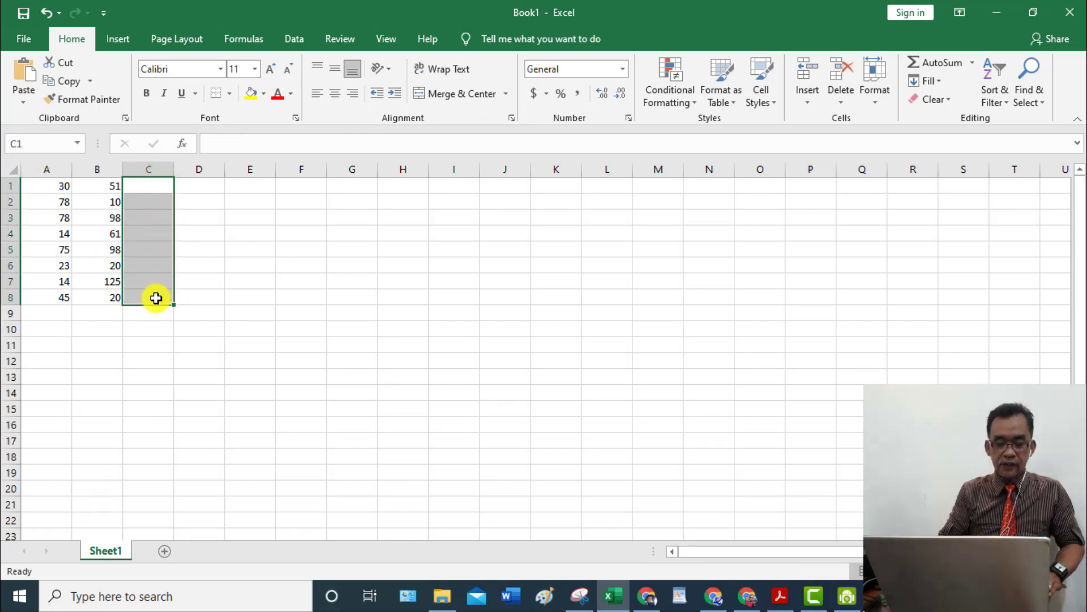
{"action": "left_click", "coordinate": [152, 186]}
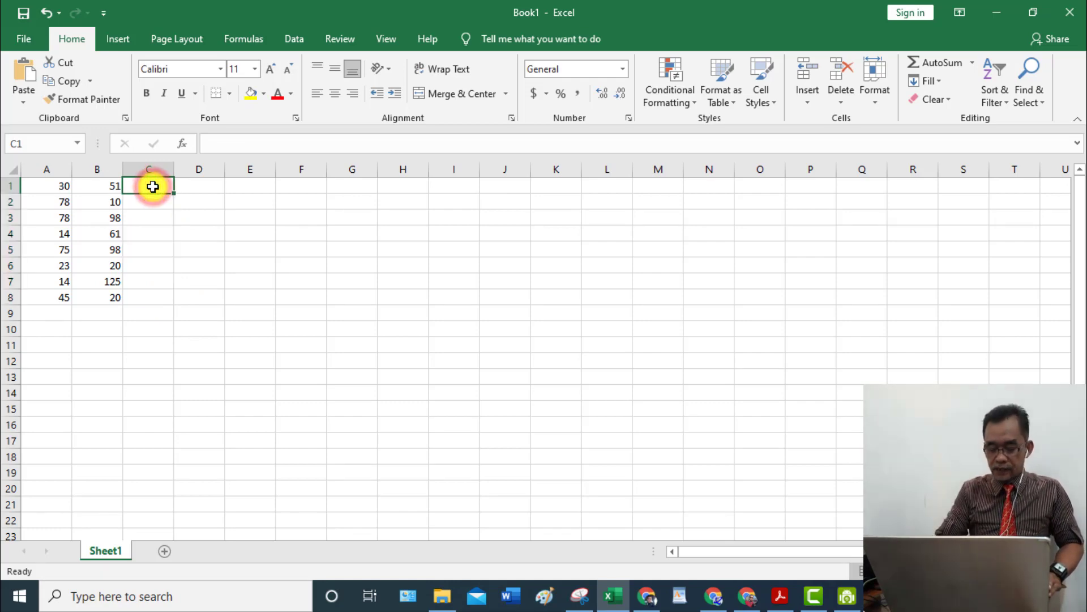
{"action": "type", "text": "="}
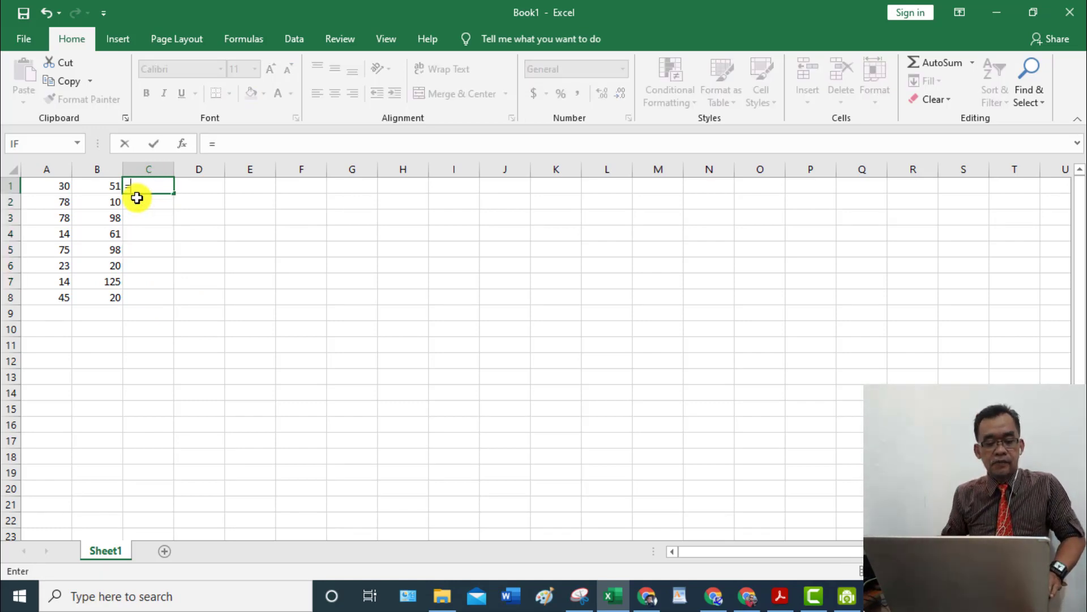
{"action": "left_click", "coordinate": [49, 190]}
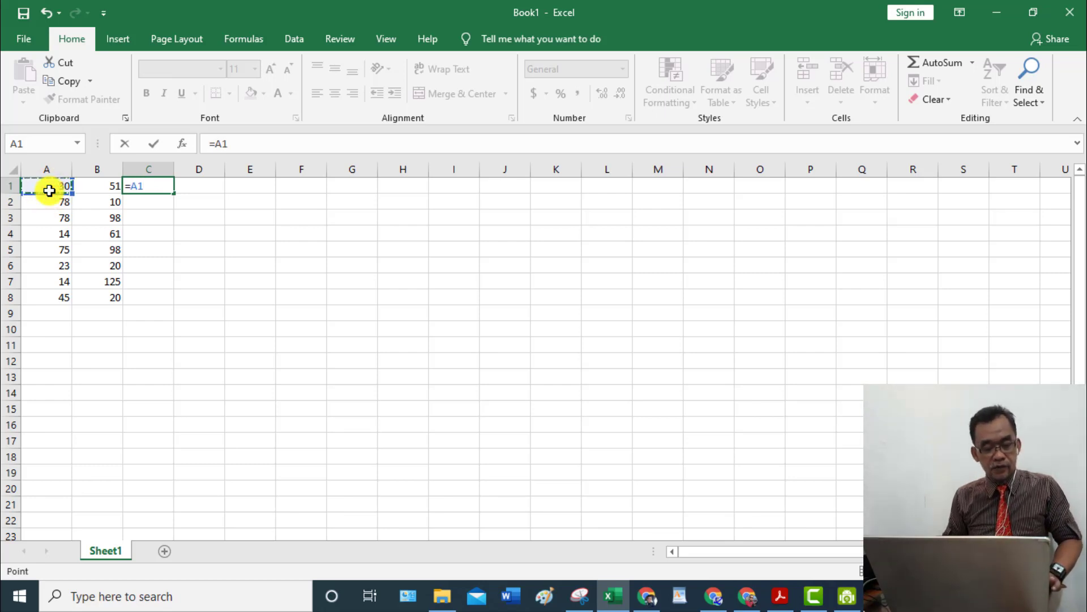
{"action": "type", "text": "+"}
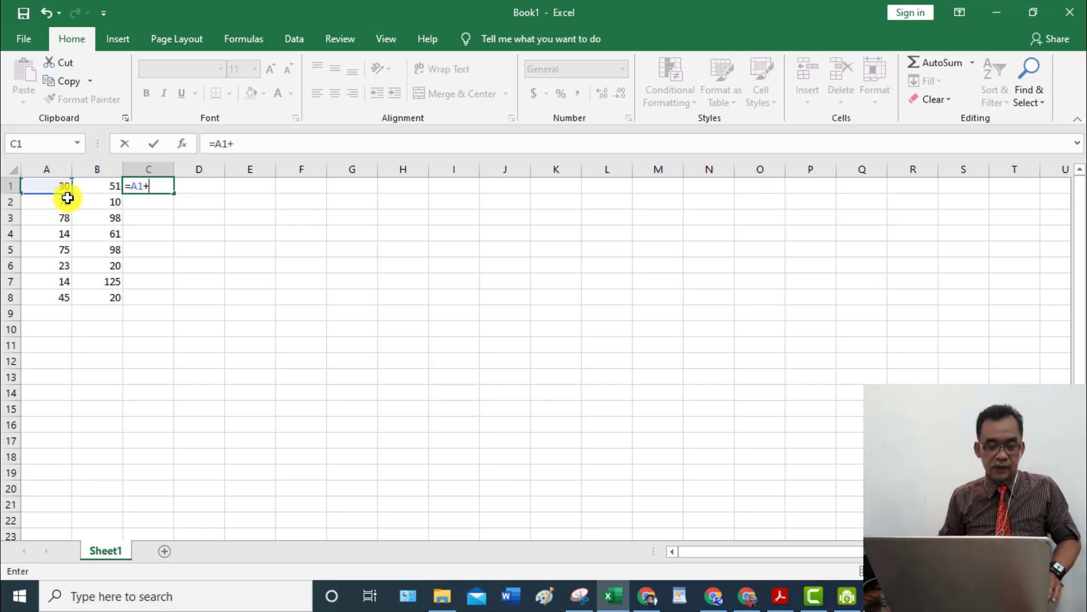
{"action": "left_click", "coordinate": [101, 185]}
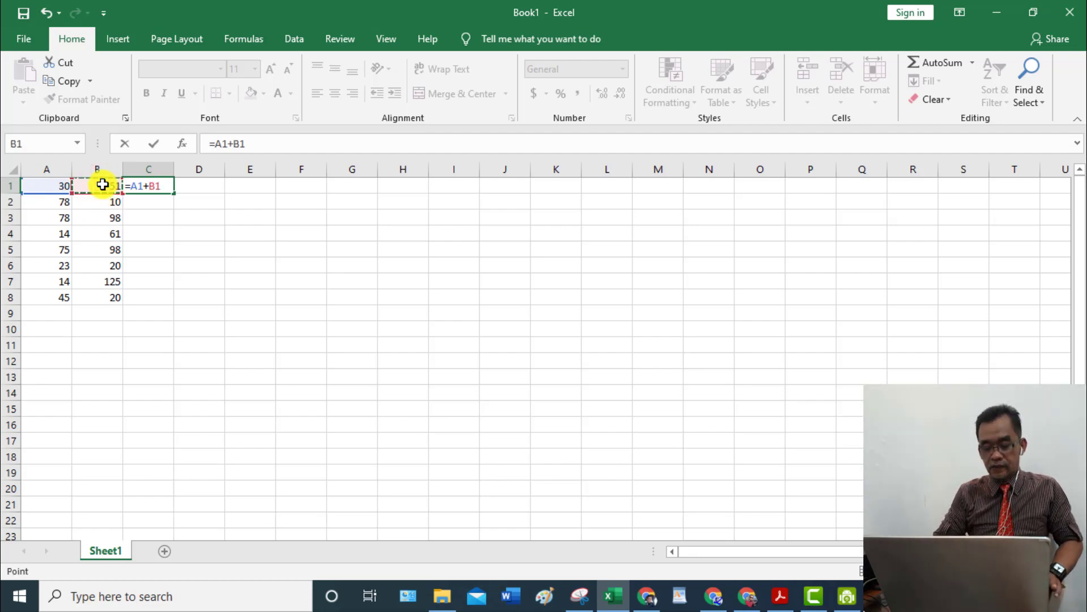
{"action": "key", "text": "Return"}
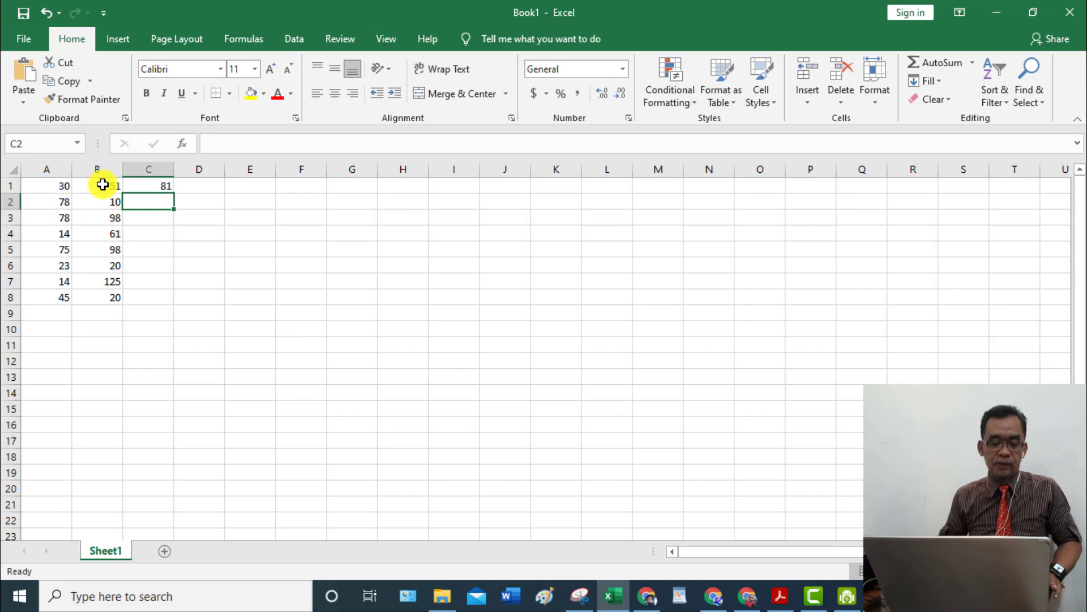
Copy the addition formula from C1 down the column through C8
{"action": "left_click", "coordinate": [163, 184]}
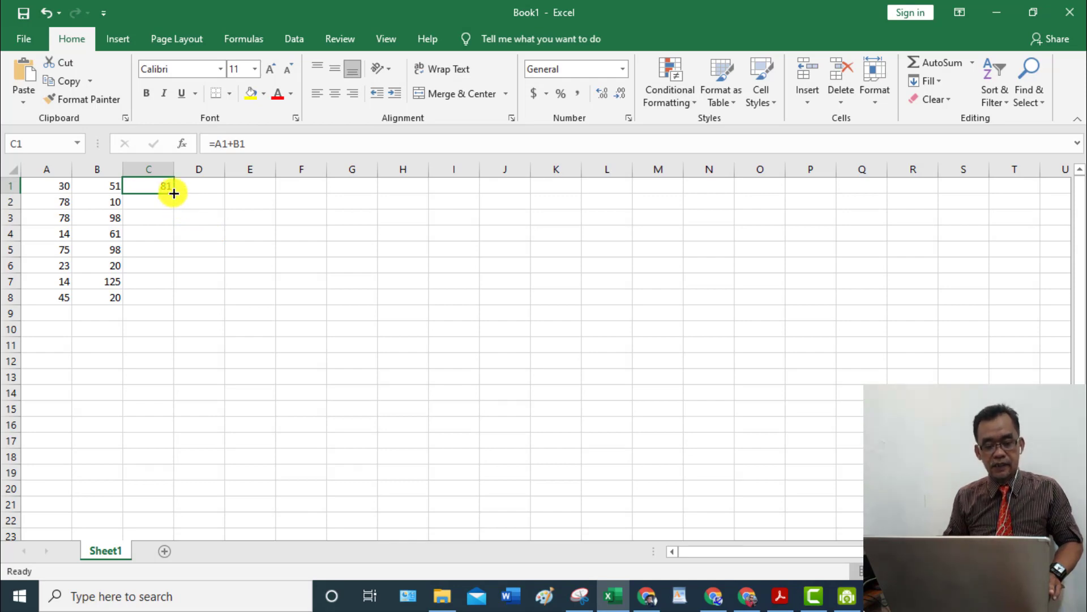
{"action": "left_click_drag", "start_coordinate": [173, 193], "coordinate": [175, 303]}
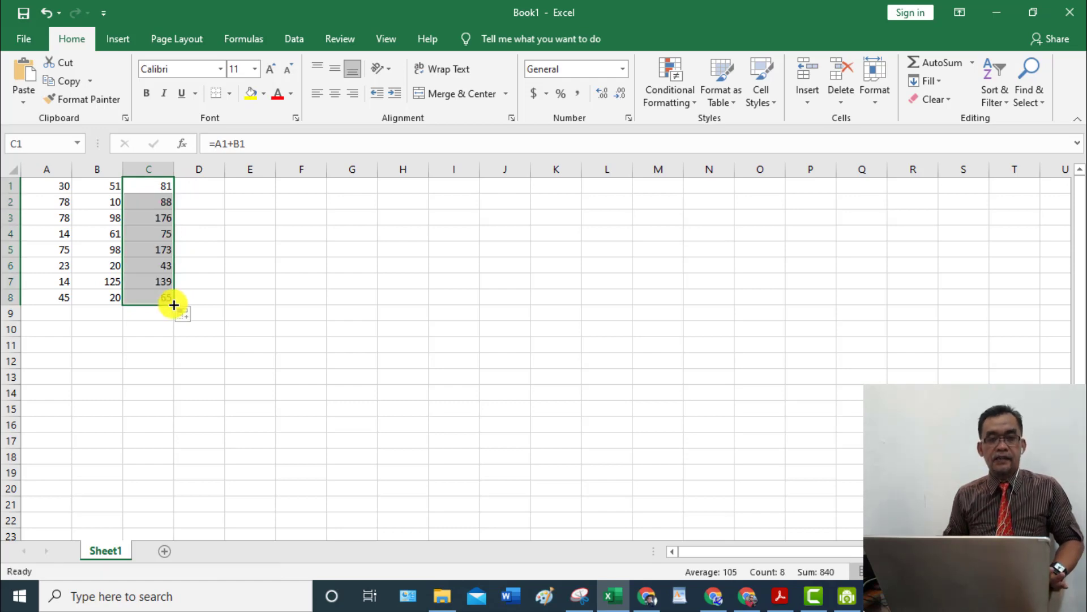